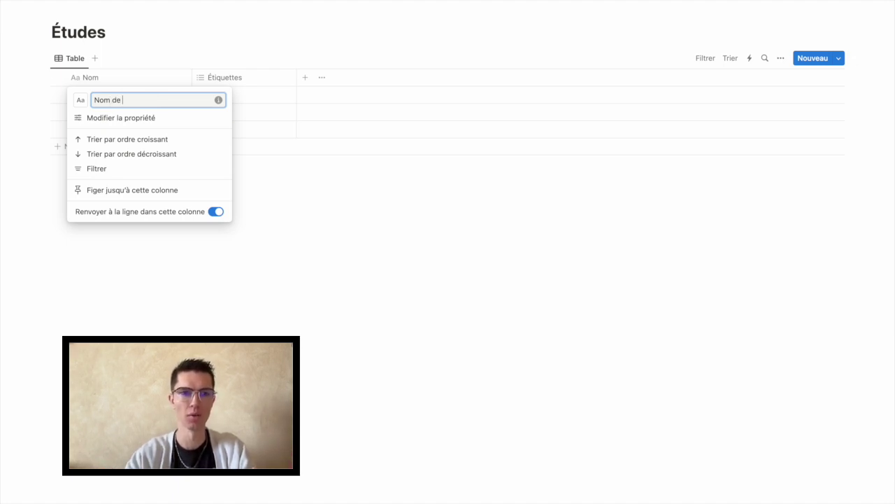
# Name the title column "Nom de l'élément" and rename the Étiquettes column as "Matière"
pyautogui.write('ment')
pyautogui.press('Return')
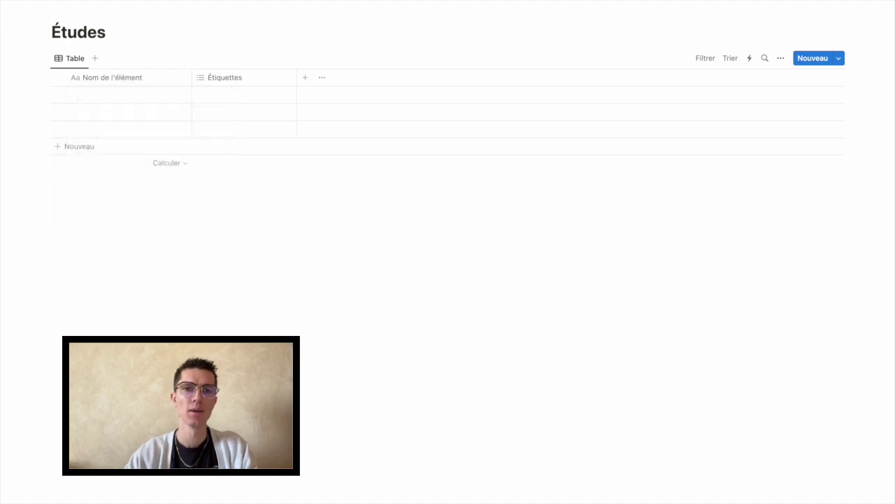
pyautogui.click(244, 79)
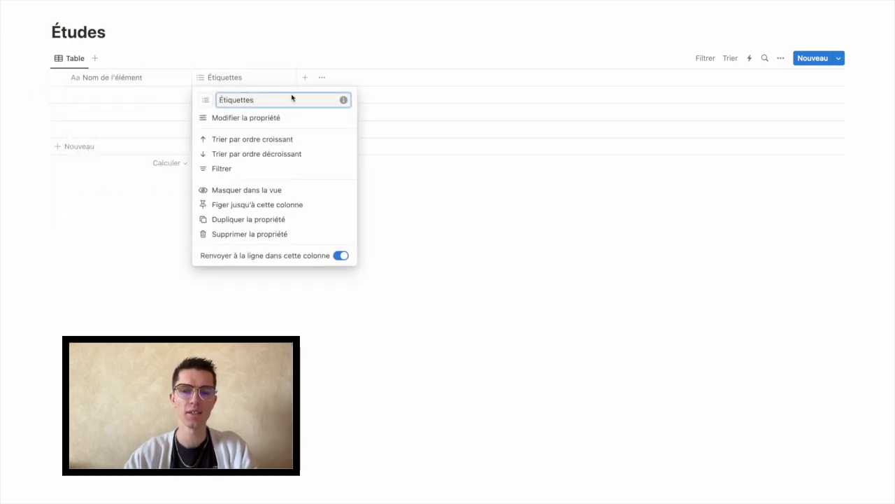
pyautogui.press('BackSpace')
pyautogui.press('BackSpace')
pyautogui.press('BackSpace')
pyautogui.press('BackSpace')
pyautogui.press('BackSpace')
pyautogui.press('BackSpace')
pyautogui.press('BackSpace')
pyautogui.press('BackSpace')
pyautogui.press('BackSpace')
pyautogui.press('BackSpace')
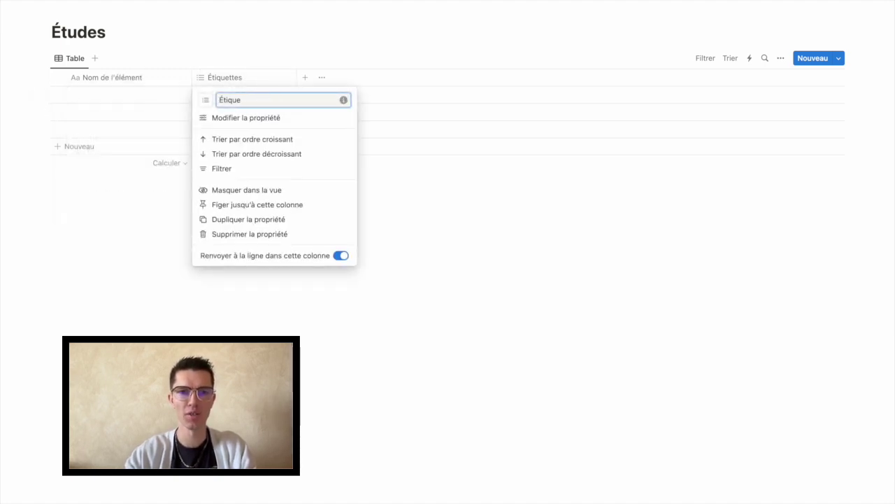
pyautogui.write('Matièr')
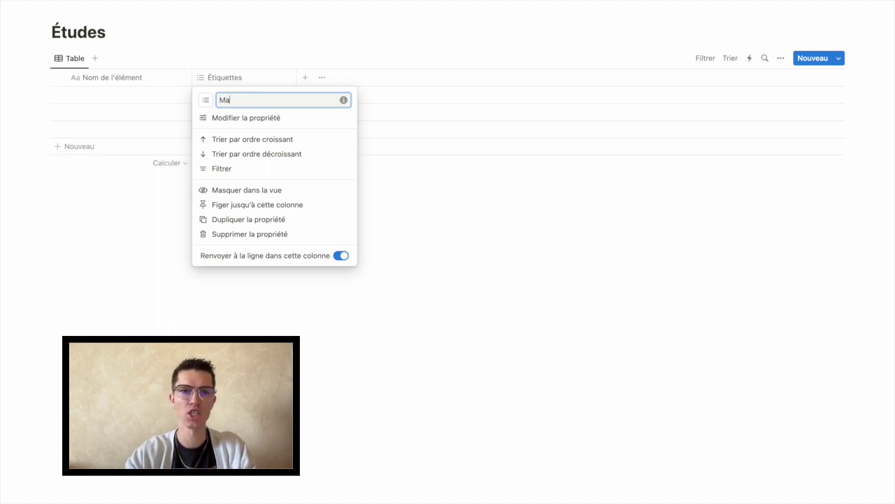
# Change the Matière property's type to single selection (Sélection)
pyautogui.click(309, 119)
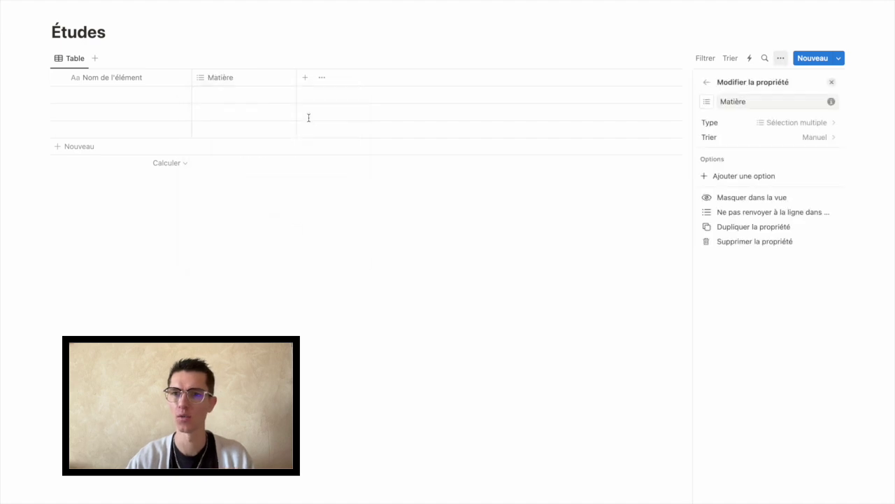
pyautogui.click(776, 124)
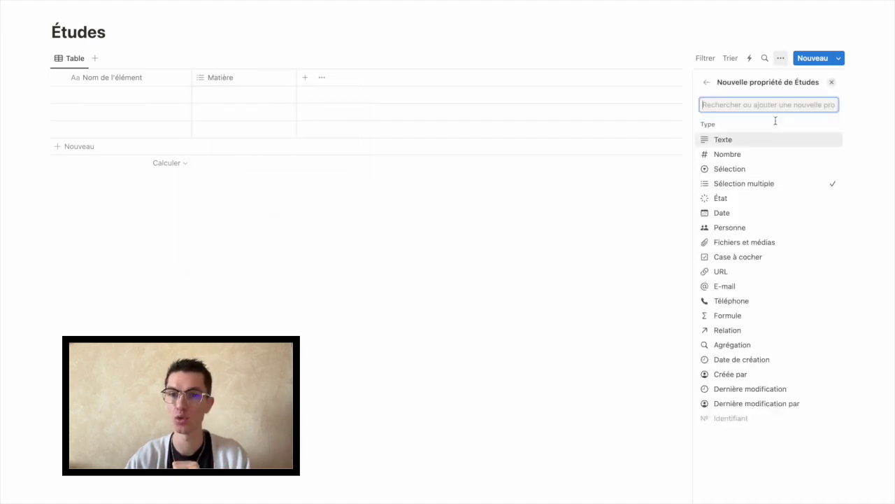
pyautogui.click(754, 171)
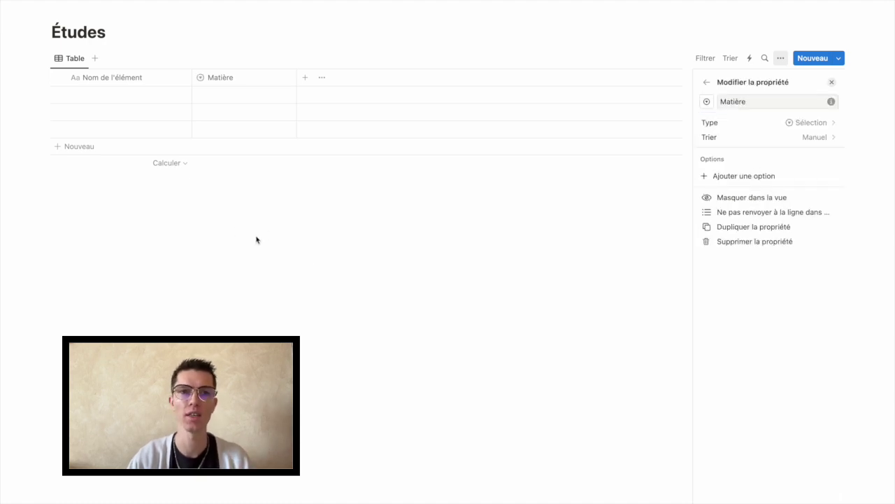
pyautogui.click(312, 207)
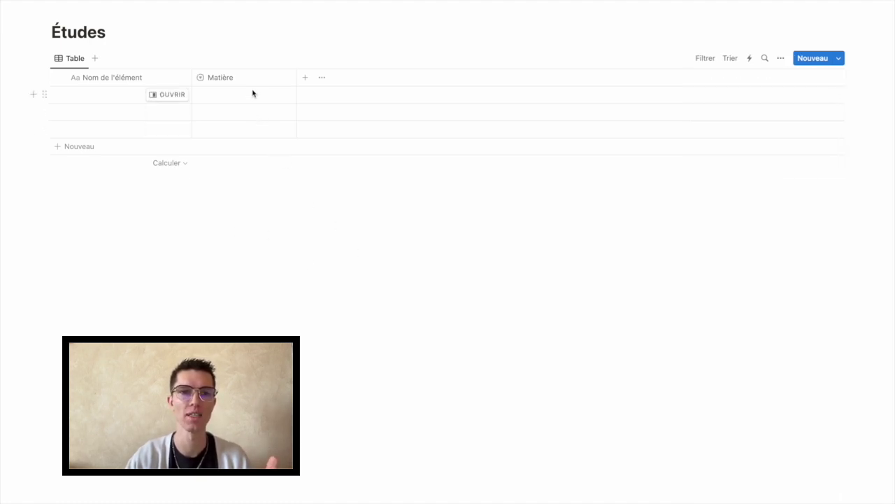
# Add a Date property, plus a single-selection property named "Statut", to the Études table
pyautogui.click(311, 81)
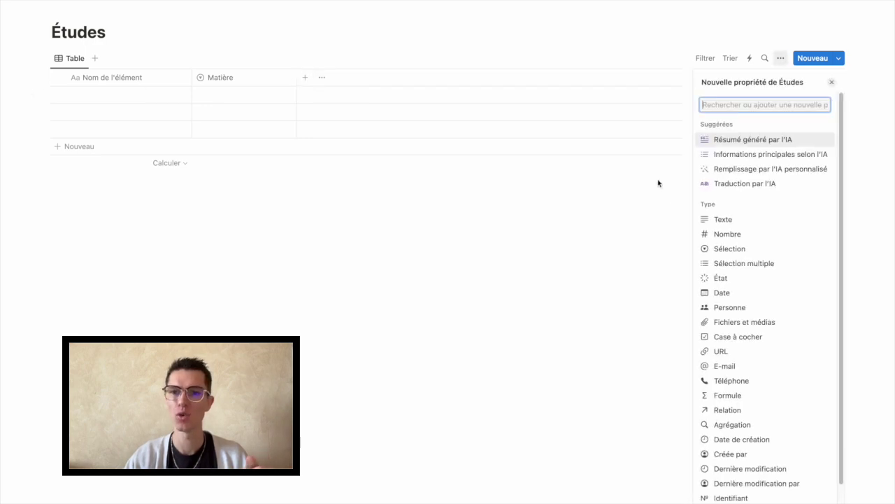
pyautogui.click(733, 293)
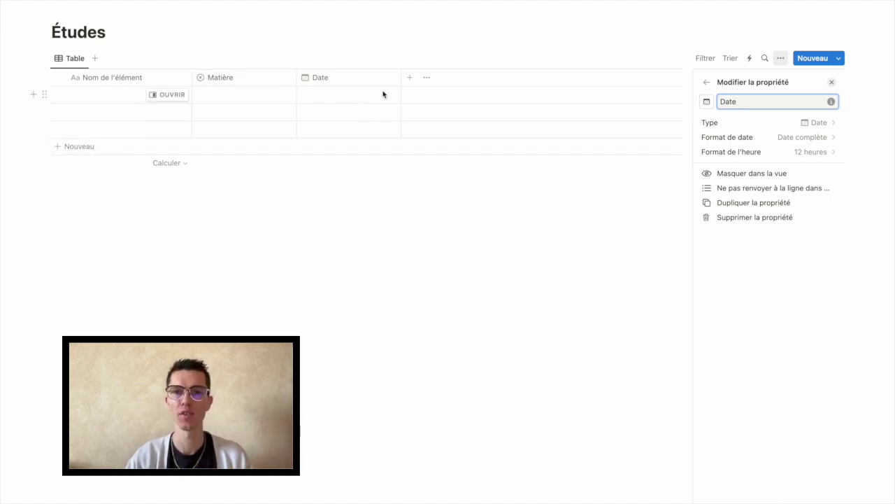
pyautogui.click(407, 78)
pyautogui.click(408, 78)
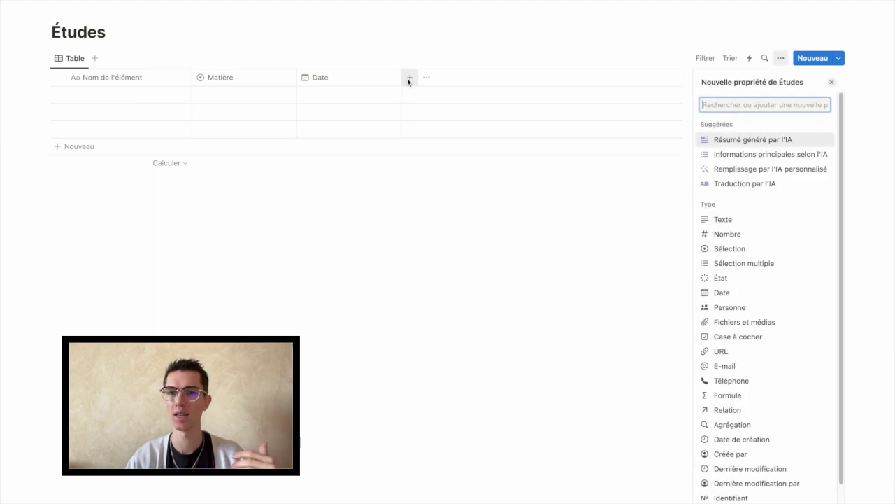
pyautogui.click(742, 249)
pyautogui.moveTo(760, 106); pyautogui.dragTo(697, 104)
pyautogui.write('Statut')
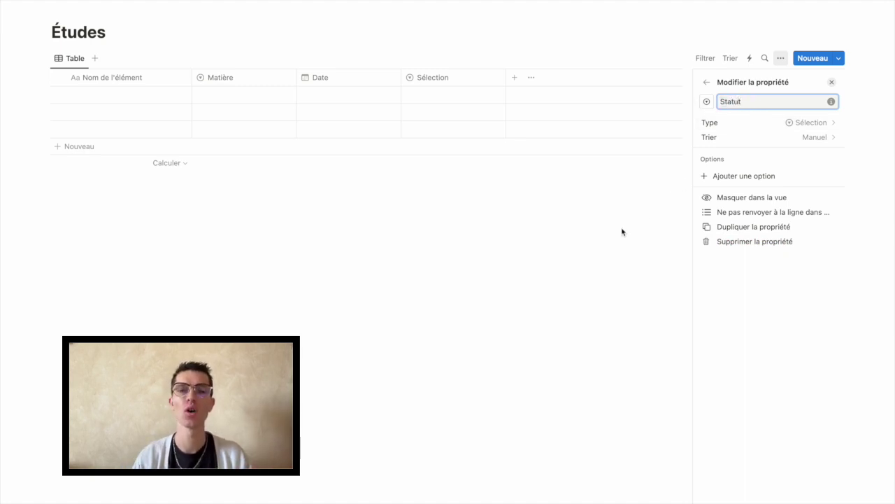
pyautogui.click(623, 232)
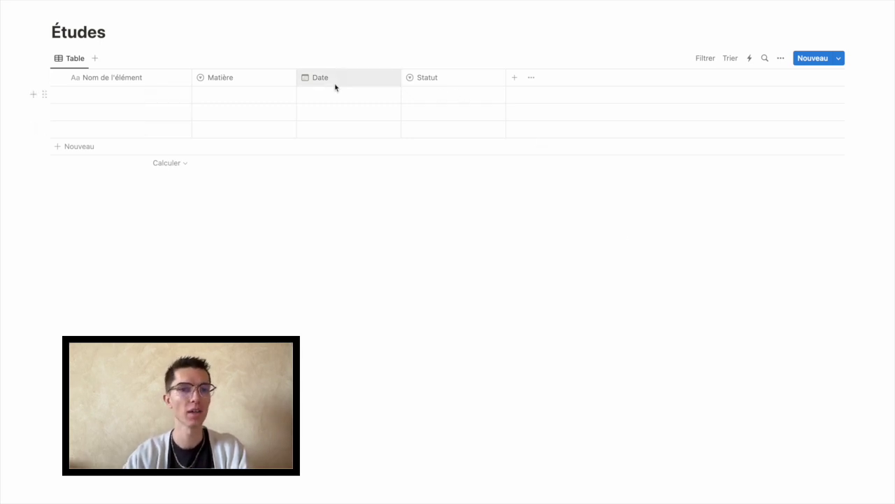
# Name the first entry of the table "Cours fonctions affines"
pyautogui.click(96, 100)
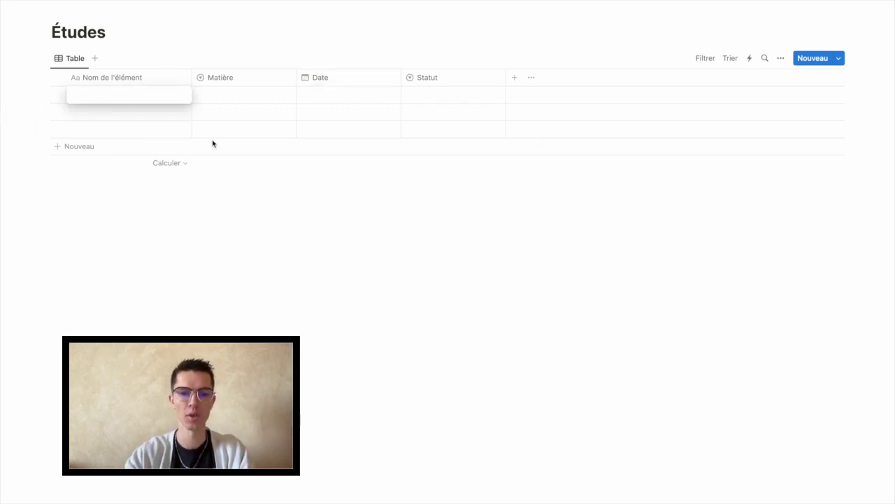
pyautogui.write('Fonctions')
pyautogui.press('BackSpace')
pyautogui.press('BackSpace')
pyautogui.press('BackSpace')
pyautogui.press('BackSpace')
pyautogui.press('BackSpace')
pyautogui.press('BackSpace')
pyautogui.press('BackSpace')
pyautogui.press('BackSpace')
pyautogui.press('BackSpace')
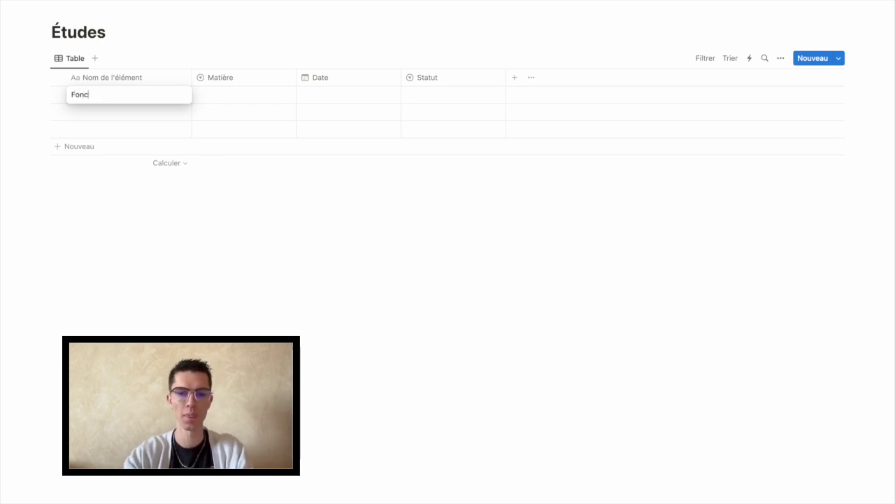
pyautogui.write('Cours d')
pyautogui.press('BackSpace')
pyautogui.write('fonctions a')
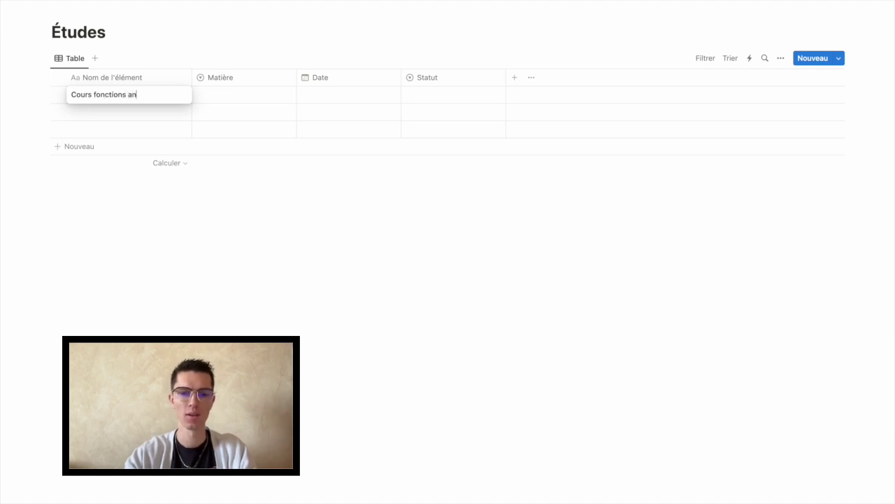
pyautogui.write('fiines')
pyautogui.press('Return')
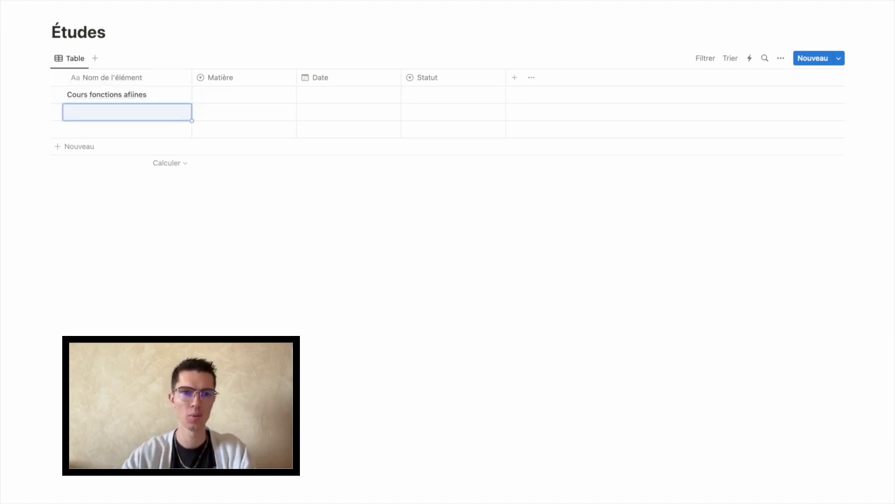
pyautogui.click(135, 94)
pyautogui.press('BackSpace')
pyautogui.write('f')
pyautogui.press('Return')
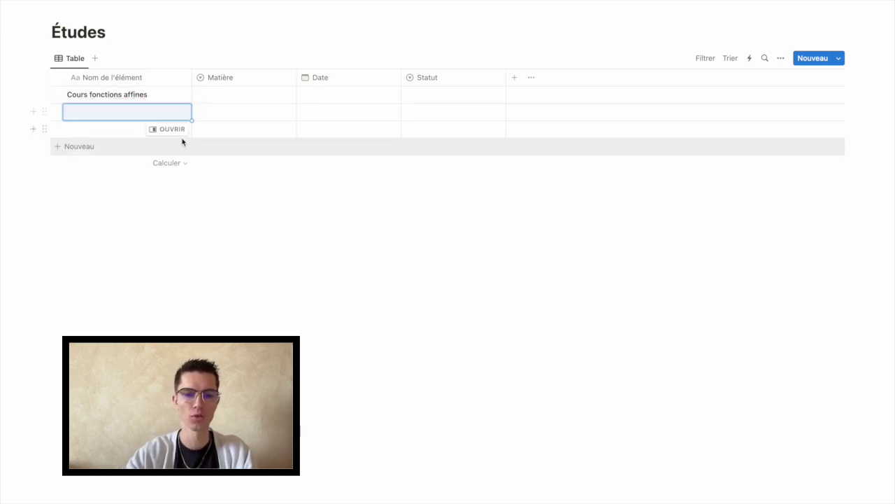
# Name the second entry "TD 1" and the third entry "Cours grammaire"
pyautogui.write('TD 1')
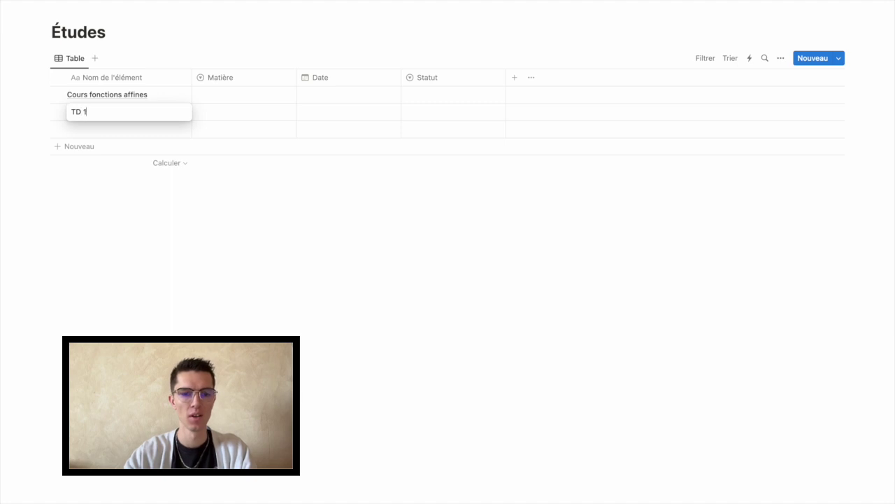
pyautogui.press('Return')
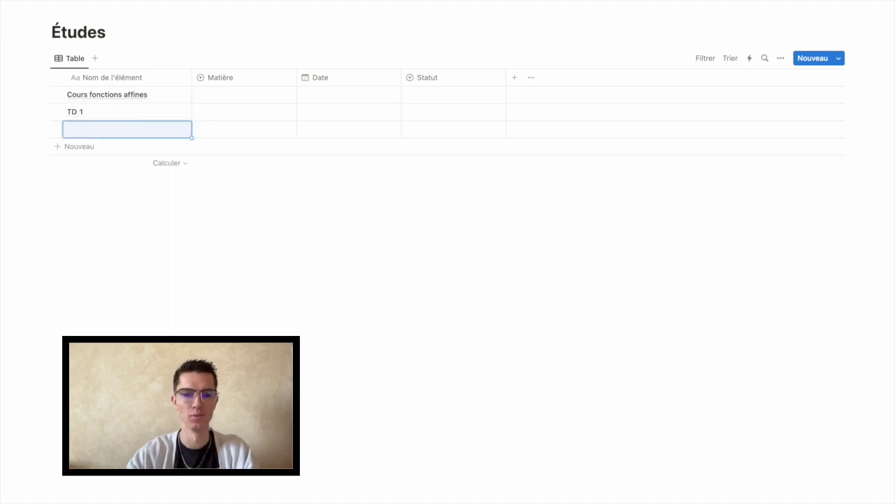
pyautogui.write('G')
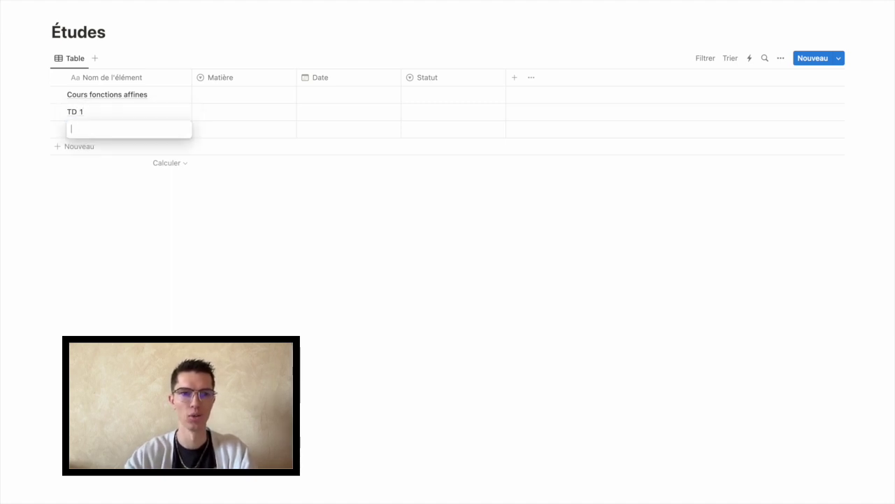
pyautogui.write('R')
pyautogui.press('BackSpace')
pyautogui.press('BackSpace')
pyautogui.write('Cour')
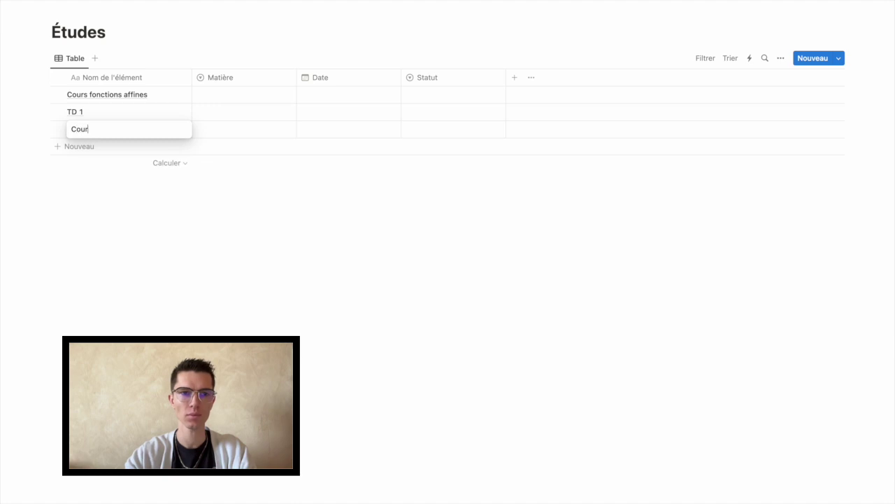
pyautogui.write('s gramma')
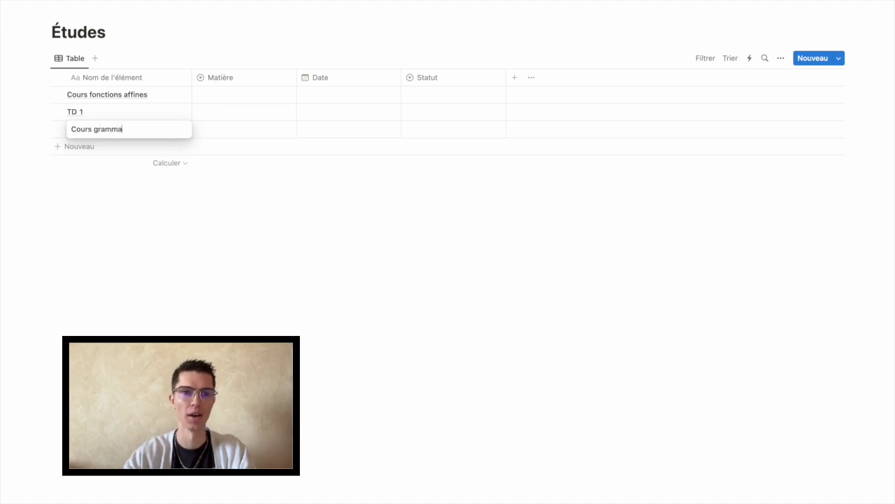
pyautogui.write('ire')
pyautogui.press('Return')
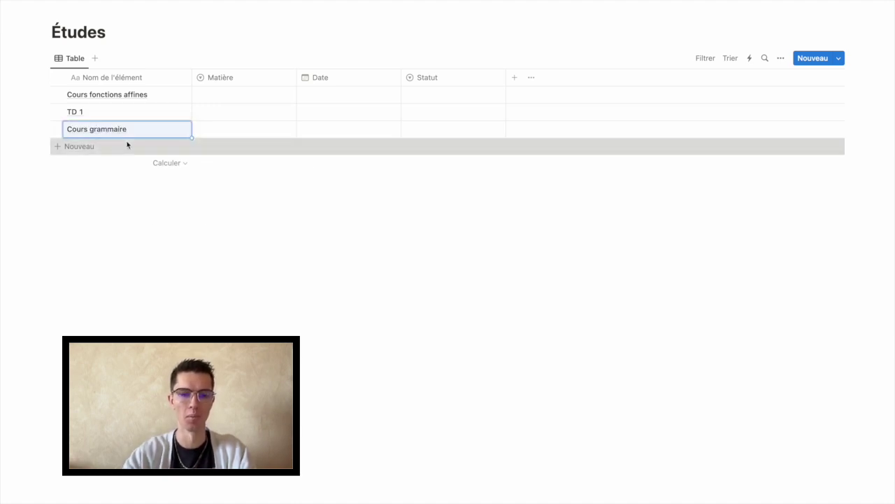
# Add a fourth entry to the table and name it "Dissertation"
pyautogui.click(125, 147)
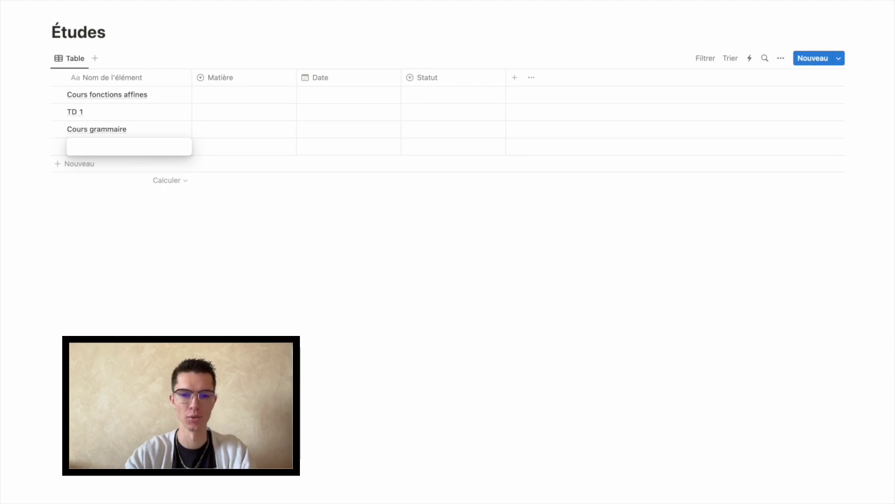
pyautogui.write('Dissertation')
pyautogui.press('Escape')
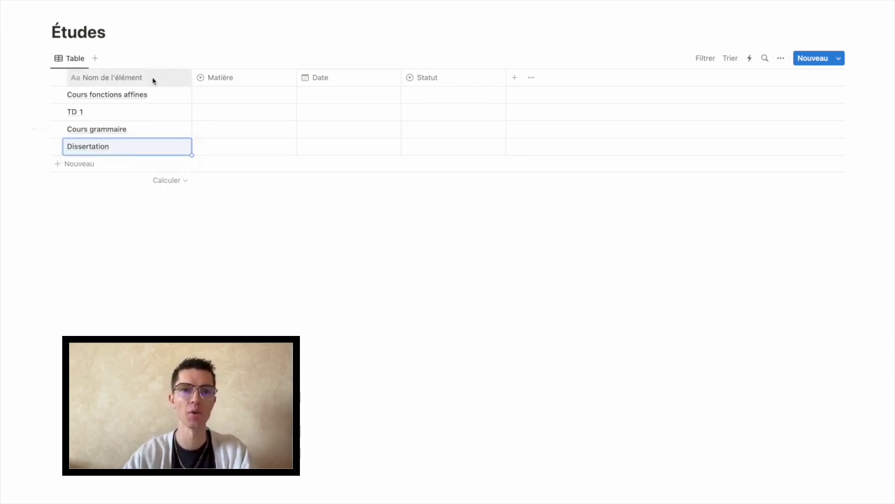
# Open the Matière property's settings to view where its options are managed
pyautogui.click(210, 97)
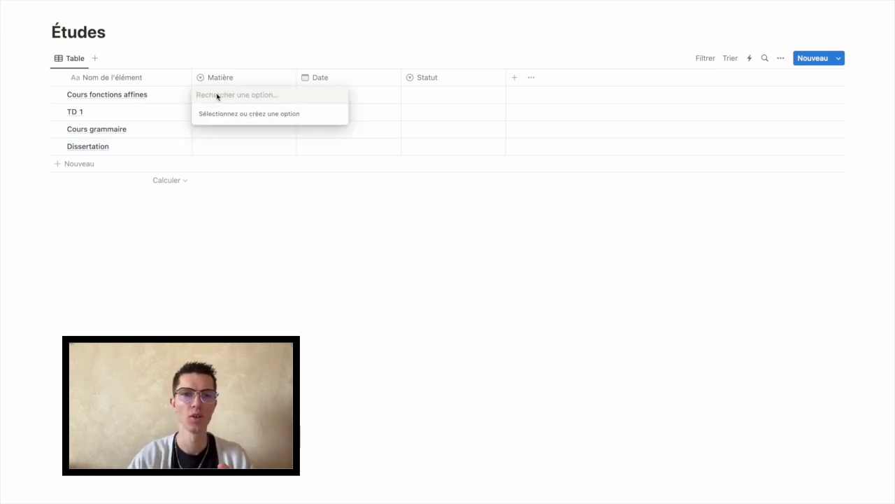
pyautogui.click(235, 83)
pyautogui.click(235, 83)
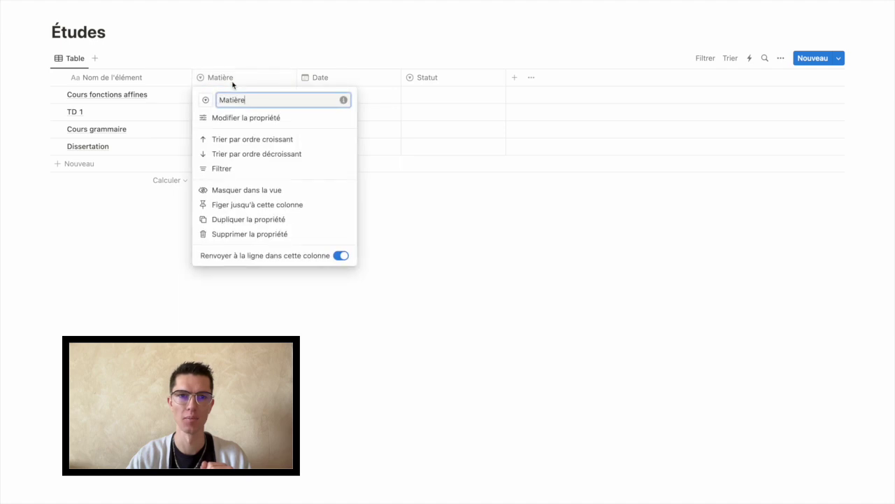
pyautogui.click(297, 123)
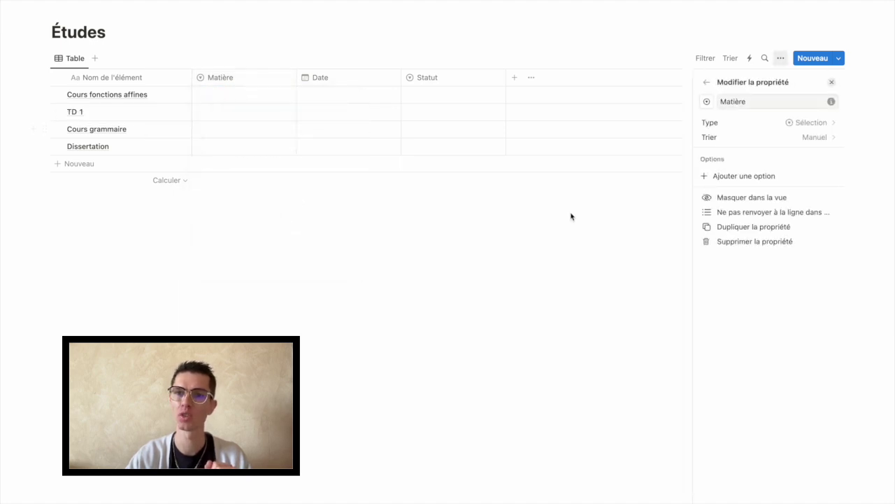
# Create the option "Maths" in Matière and assign it to the Cours fonctions affines entry
pyautogui.click(228, 98)
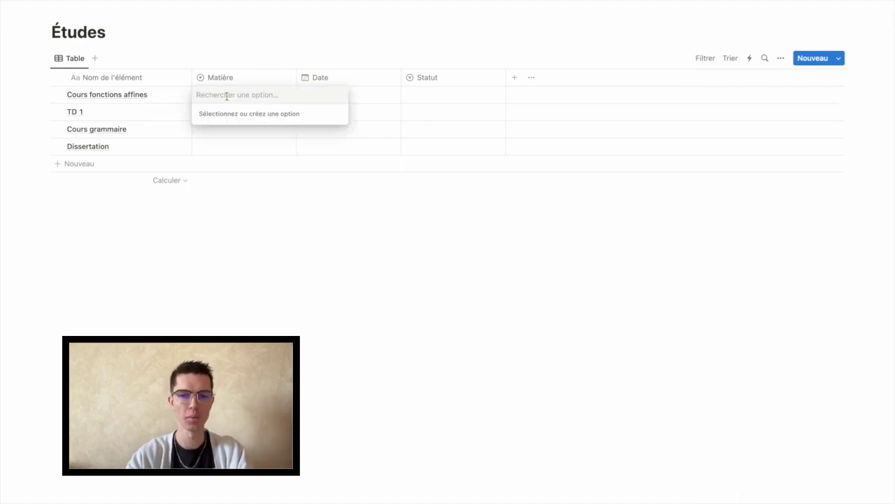
pyautogui.write('Maths')
pyautogui.press('Return')
pyautogui.click(252, 94)
pyautogui.click(234, 56)
# Set Matière to Maths for TD 1 and to a new option "Anglais" for Cours grammaire
pyautogui.click(223, 112)
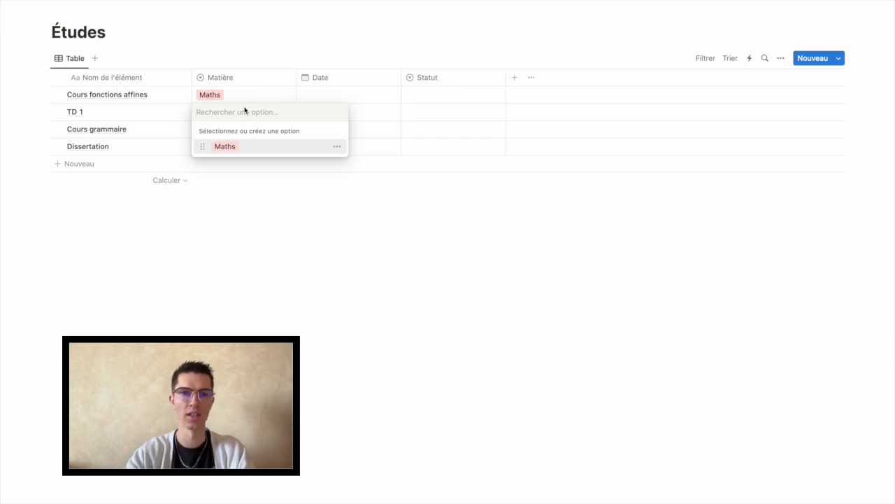
pyautogui.write('Maths')
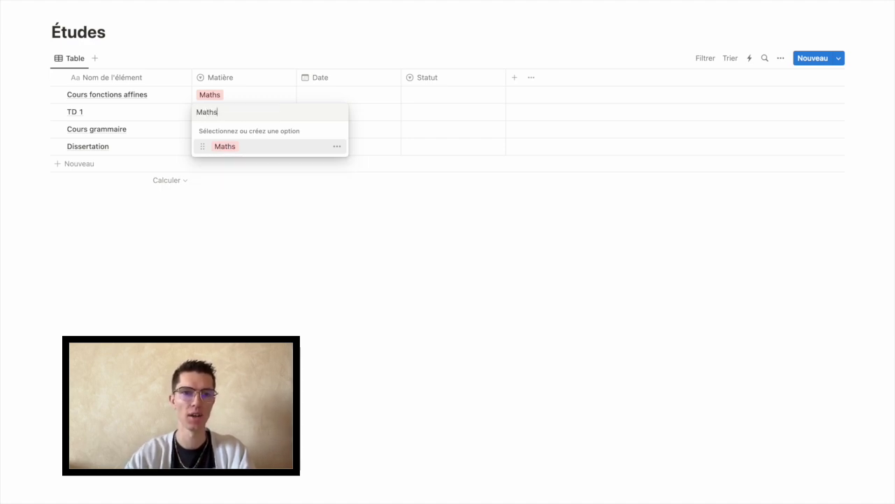
pyautogui.press('Return')
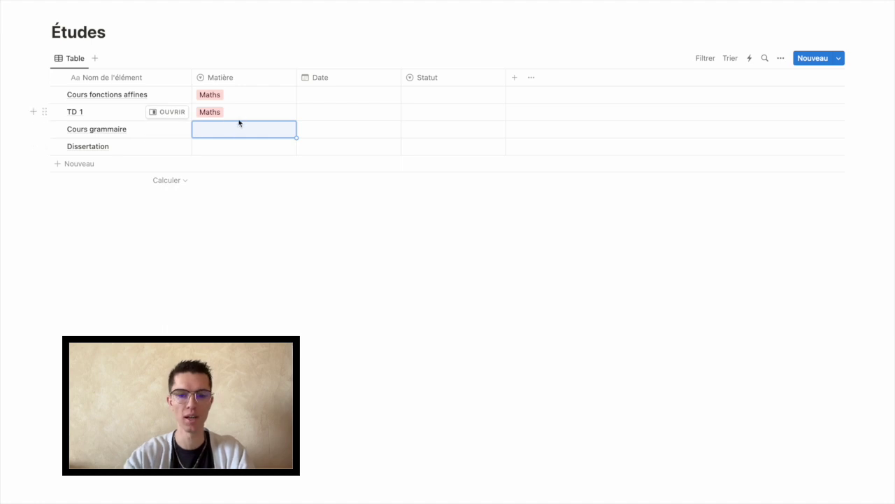
pyautogui.write('Anglais')
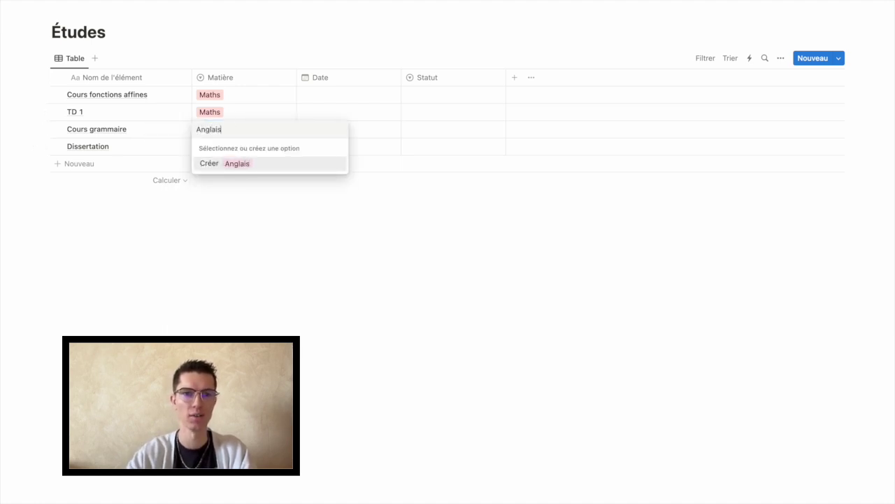
pyautogui.press('Return')
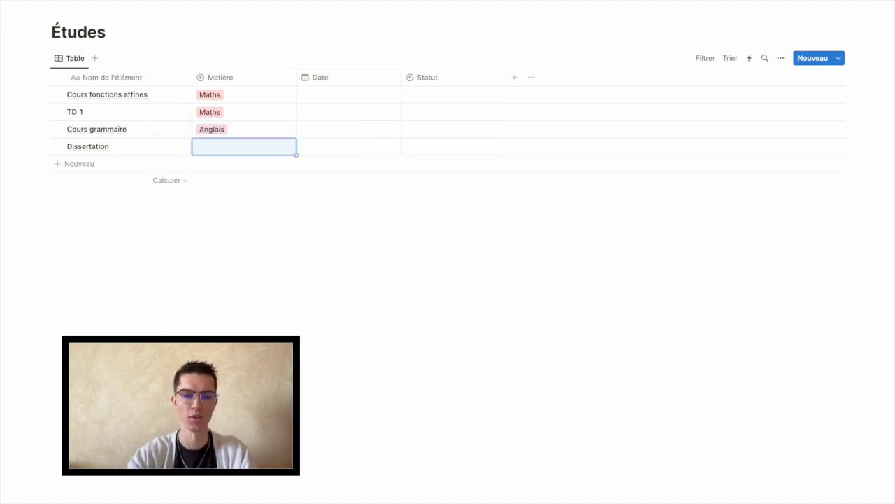
# Create the Matière option "Français" and assign it to the Dissertation entry
pyautogui.write('Fra')
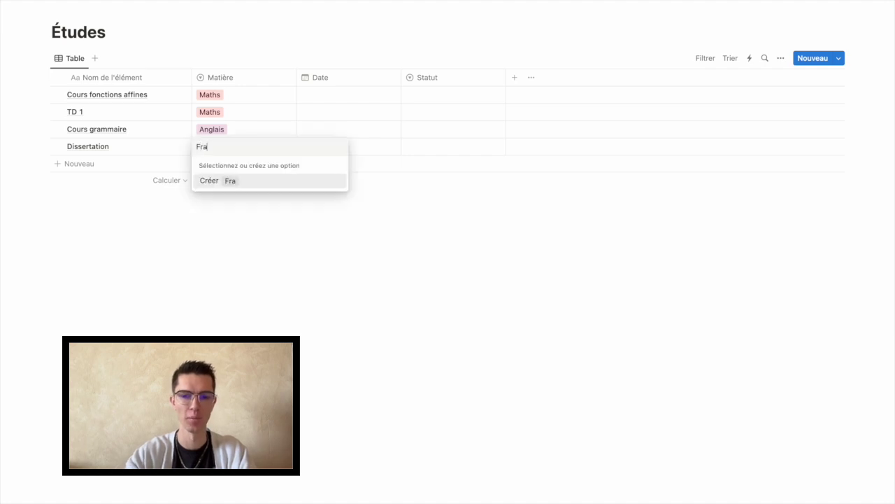
pyautogui.write('nçais')
pyautogui.press('Return')
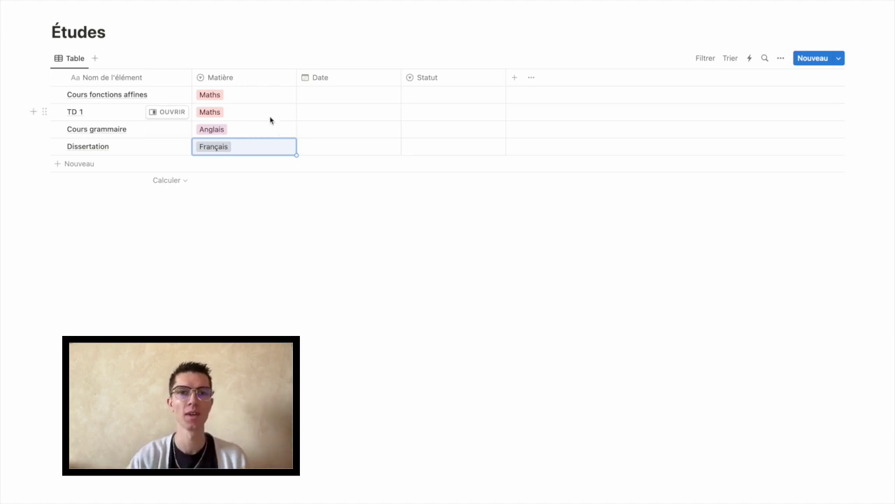
# Set the Date of Cours fonctions affines to 24 January 2024 and of TD 1 to 30 January 2024
pyautogui.click(313, 99)
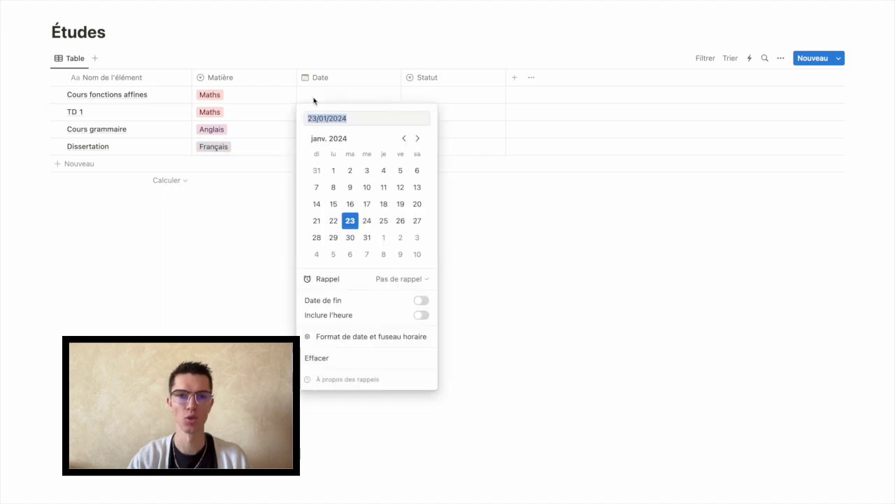
pyautogui.click(372, 223)
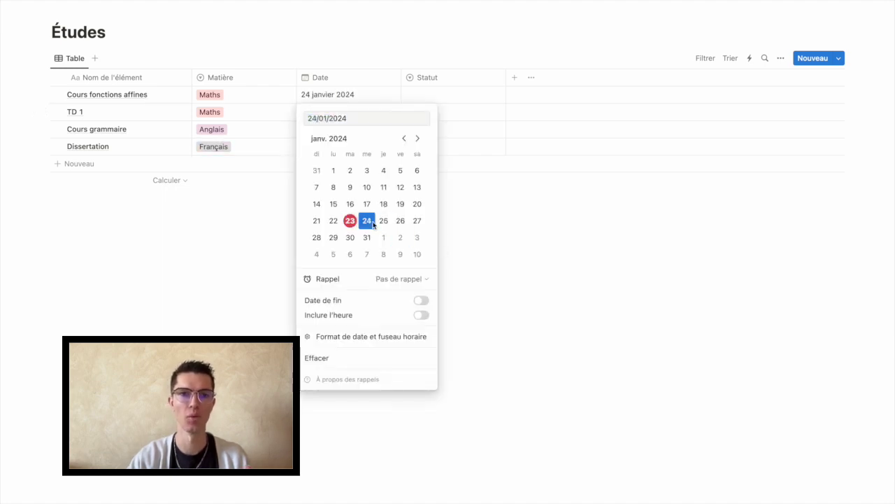
pyautogui.click(325, 25)
pyautogui.click(319, 112)
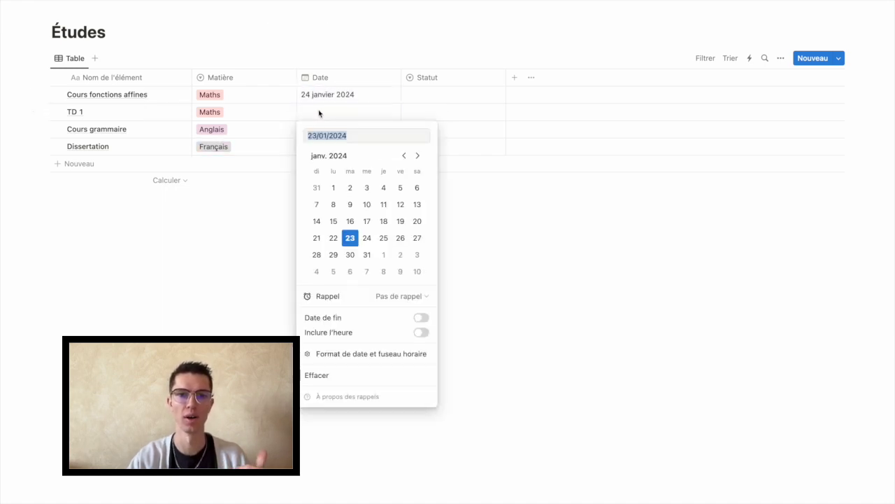
pyautogui.click(350, 255)
pyautogui.press('Escape')
# Set the Date of Cours grammaire to 25 January 2024 and of Dissertation to 29 January 2024
pyautogui.click(343, 130)
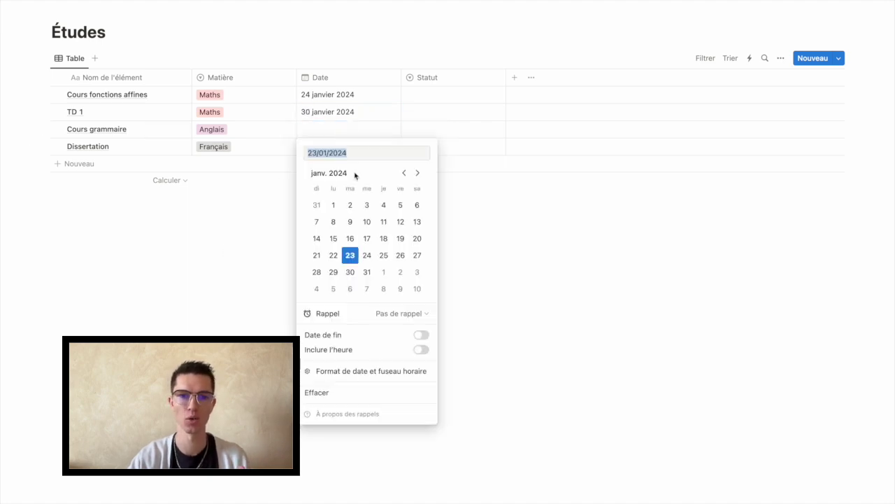
pyautogui.click(384, 254)
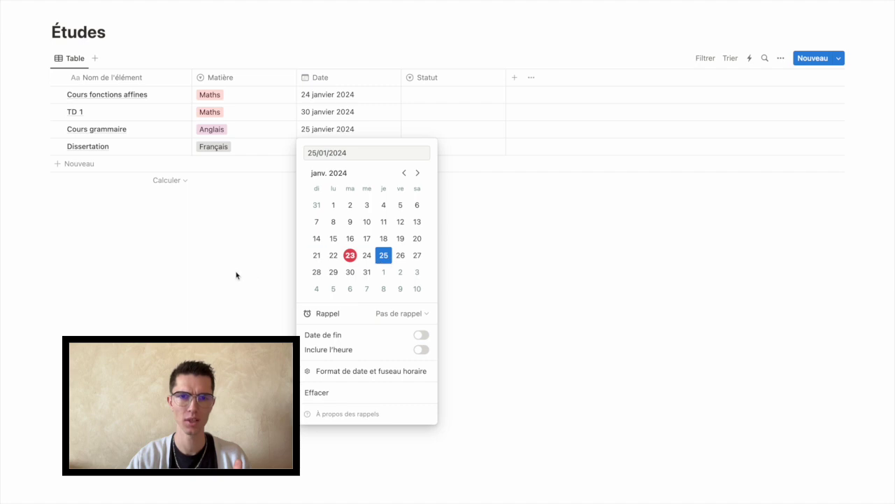
pyautogui.press('Escape')
pyautogui.click(358, 145)
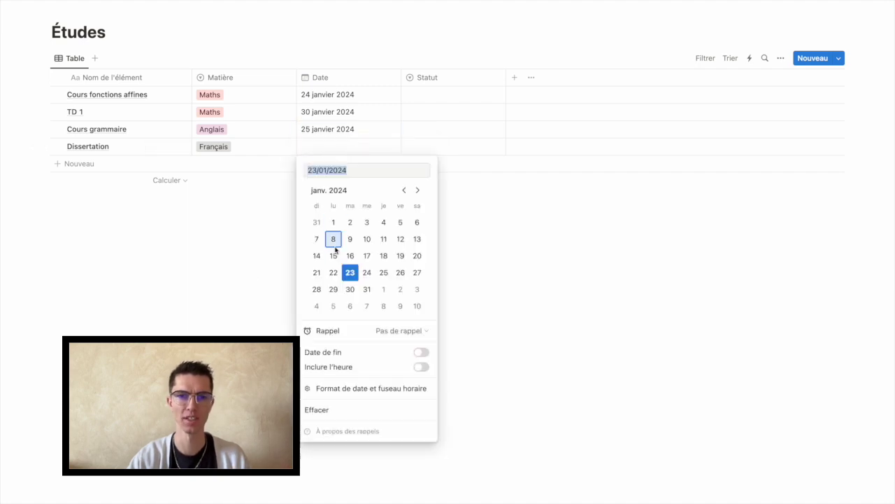
pyautogui.click(334, 289)
pyautogui.press('Escape')
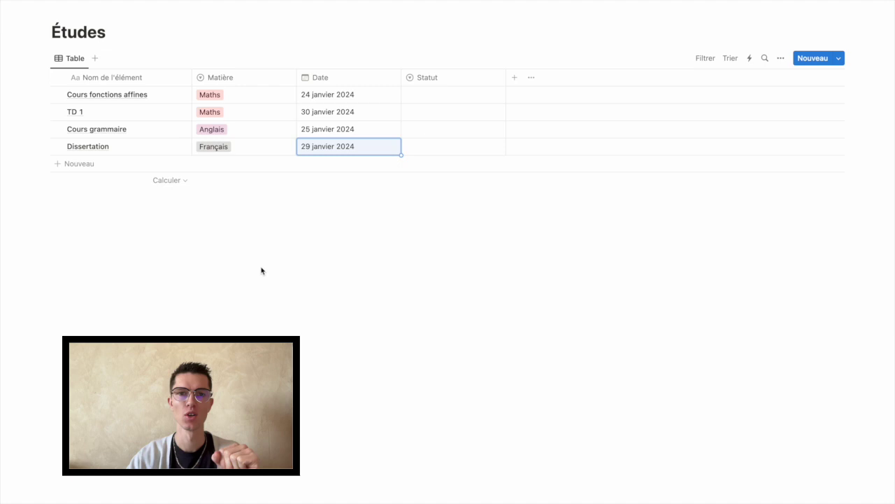
# Edit the Statut property and add the option "À faire" to it
pyautogui.click(435, 94)
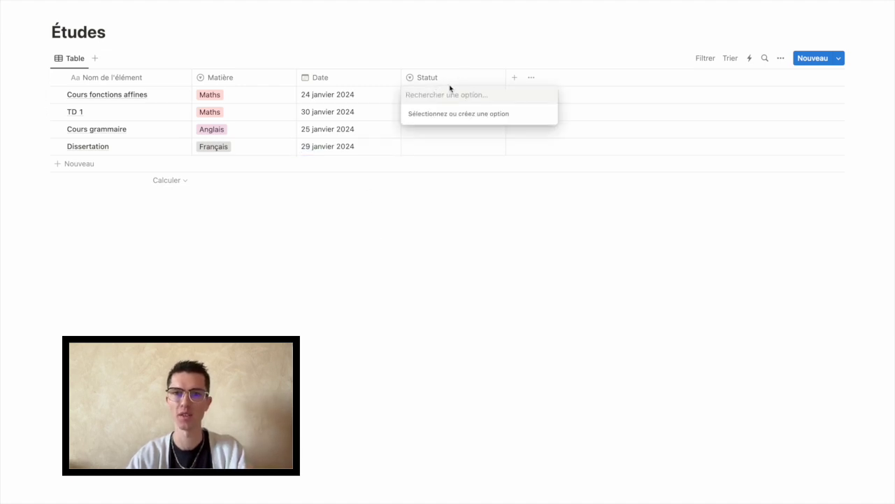
pyautogui.click(462, 78)
pyautogui.click(461, 78)
pyautogui.click(459, 119)
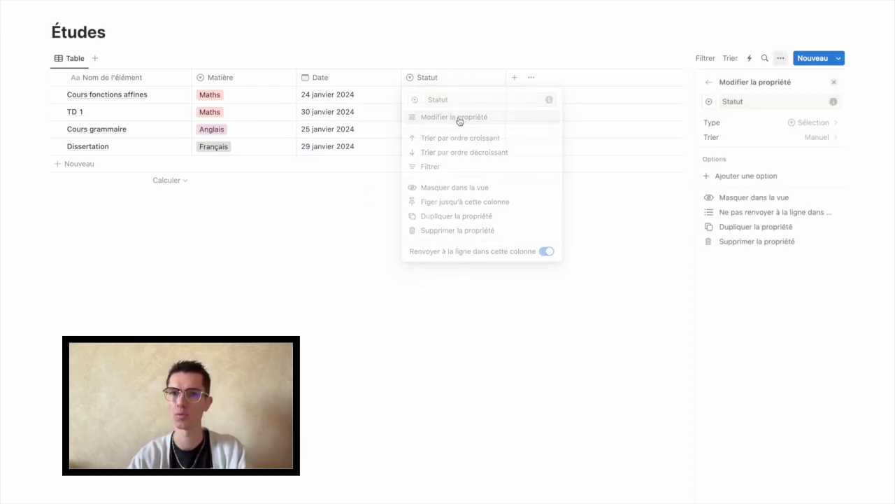
pyautogui.click(730, 177)
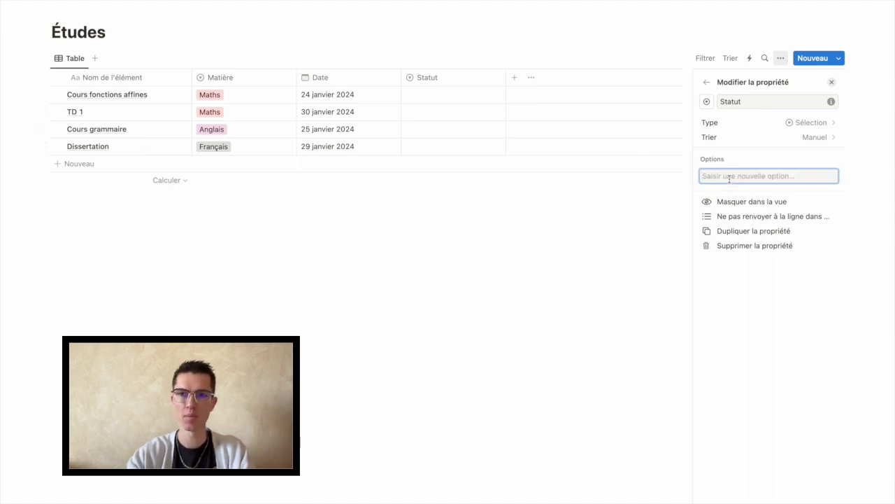
pyautogui.write('À faire')
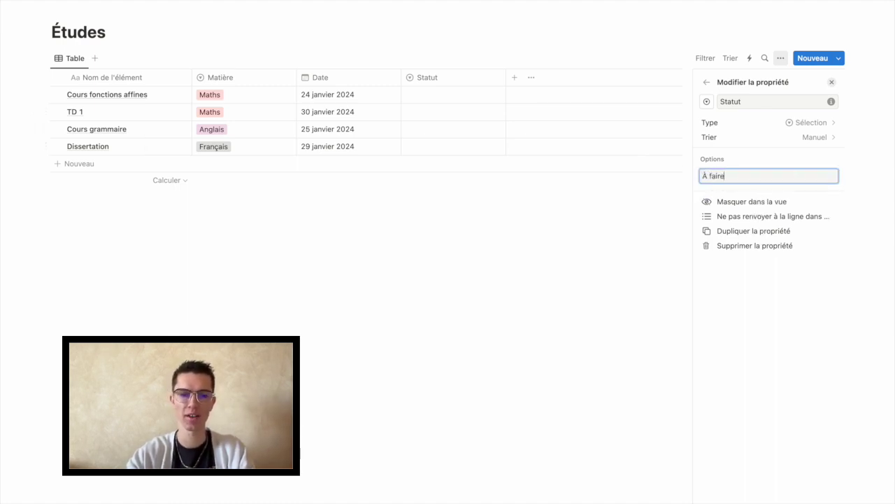
pyautogui.press('Return')
# Add the options "En cours" and "Fait" to the Statut property
pyautogui.write('En coure')
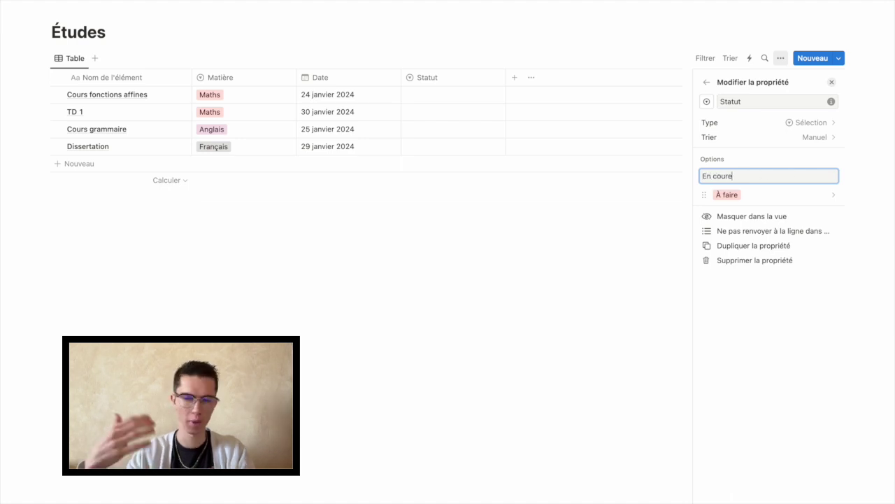
pyautogui.press('BackSpace')
pyautogui.write('s')
pyautogui.press('Return')
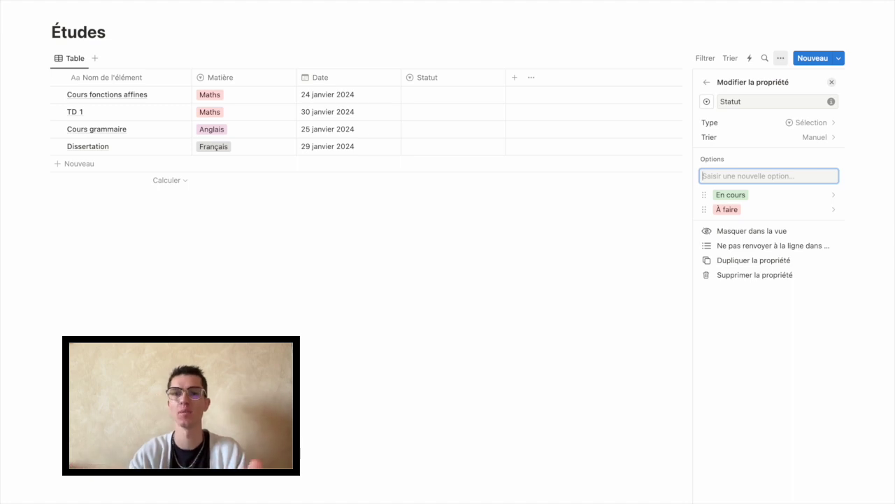
pyautogui.write('Fait')
pyautogui.press('Return')
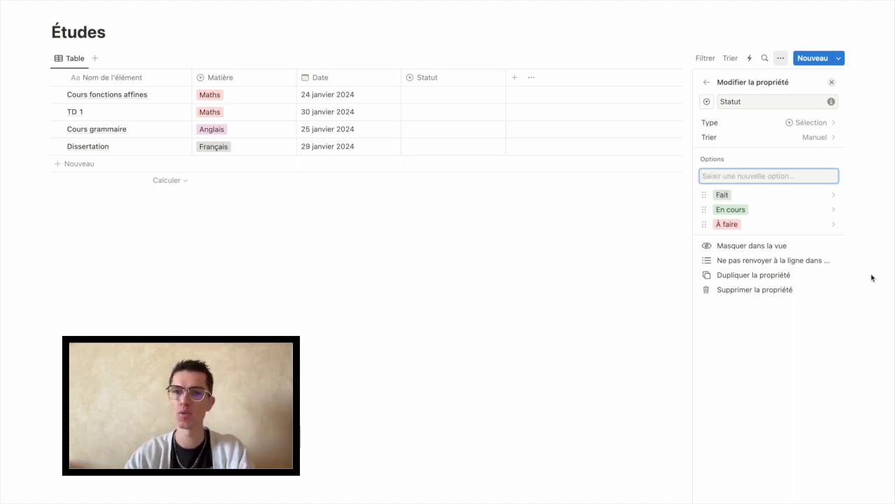
# Change the colour of the Statut option En cours to Jaune and of Fait to Vert
pyautogui.click(814, 211)
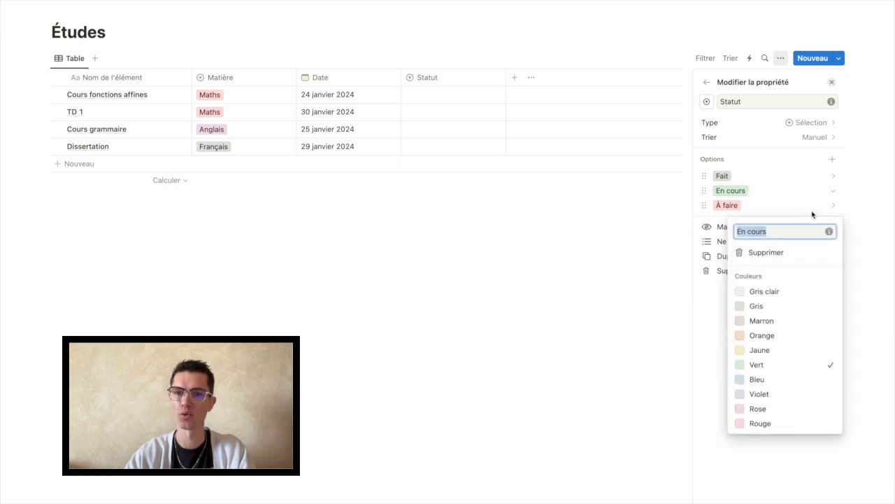
pyautogui.click(752, 348)
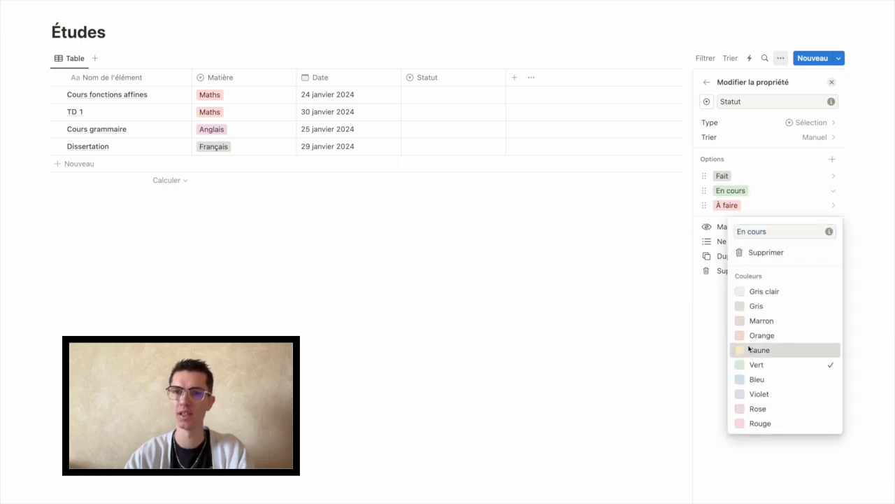
pyautogui.click(756, 178)
pyautogui.click(756, 332)
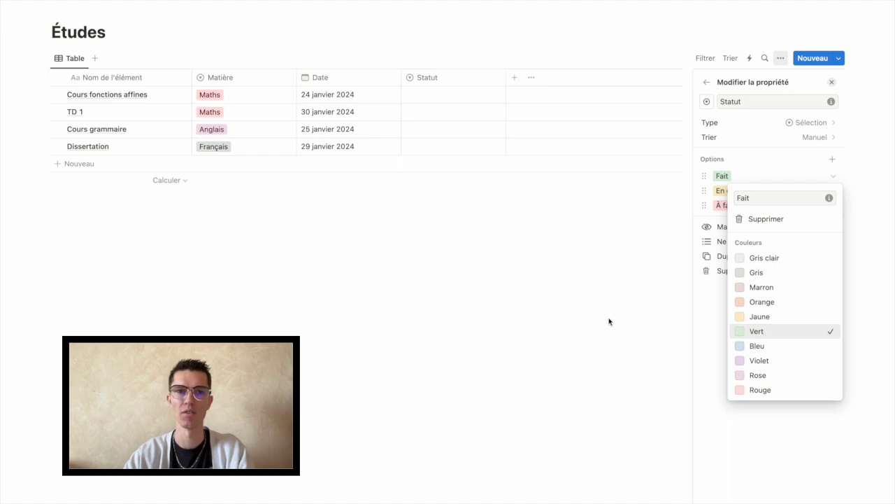
pyautogui.click(600, 315)
# Set Statut to Fait for the entries Cours fonctions affines and TD 1
pyautogui.click(454, 94)
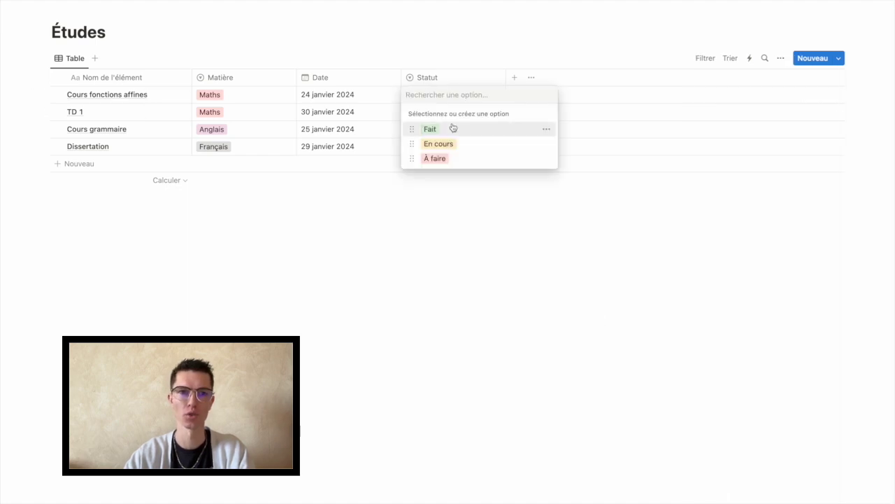
pyautogui.click(454, 128)
pyautogui.click(454, 113)
pyautogui.click(444, 147)
# Set Statut to En cours for Cours grammaire and to À faire for Dissertation
pyautogui.click(449, 132)
pyautogui.click(447, 177)
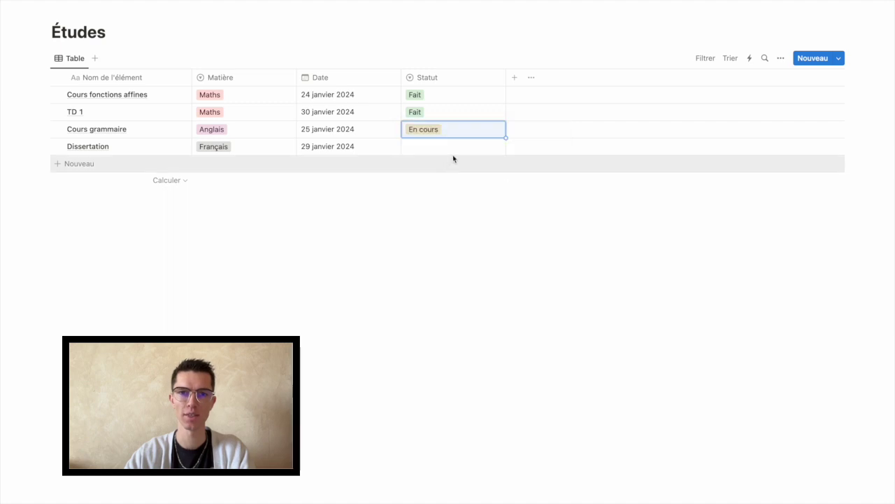
pyautogui.moveTo(452, 159); pyautogui.dragTo(452, 154)
pyautogui.click(452, 154)
pyautogui.click(445, 206)
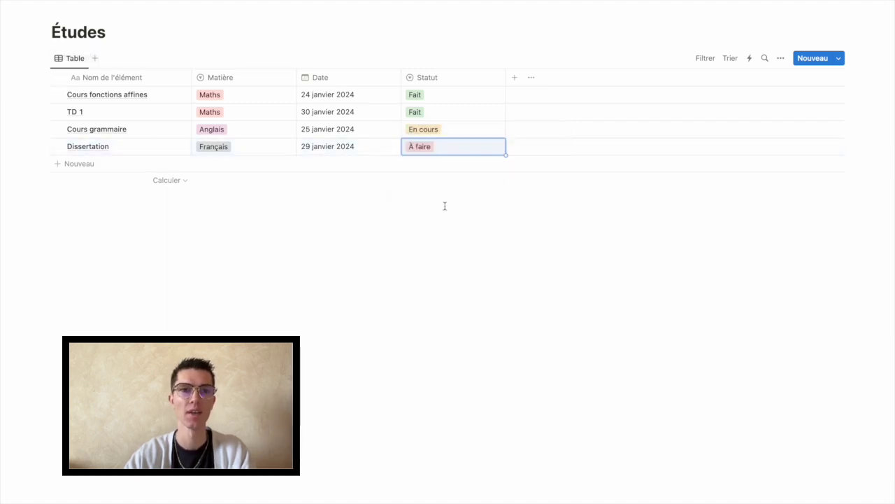
pyautogui.click(434, 224)
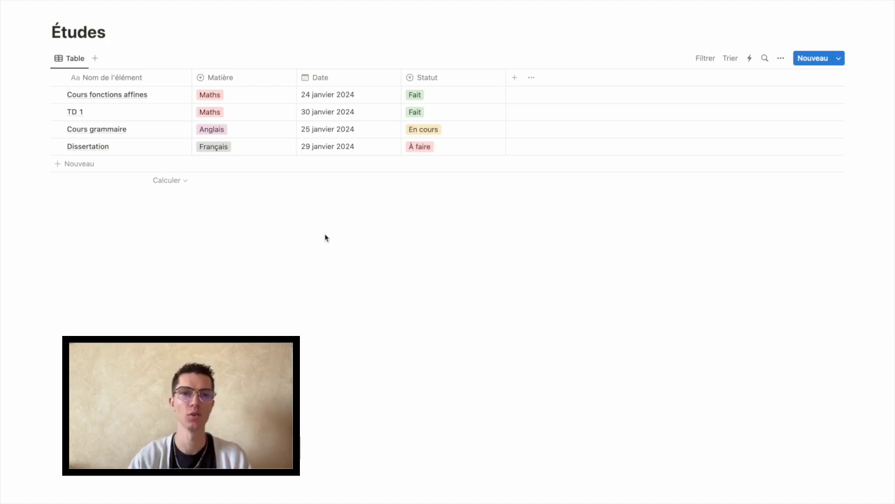
# Add a second view to the Études database and rename it "Par matière"
pyautogui.click(95, 59)
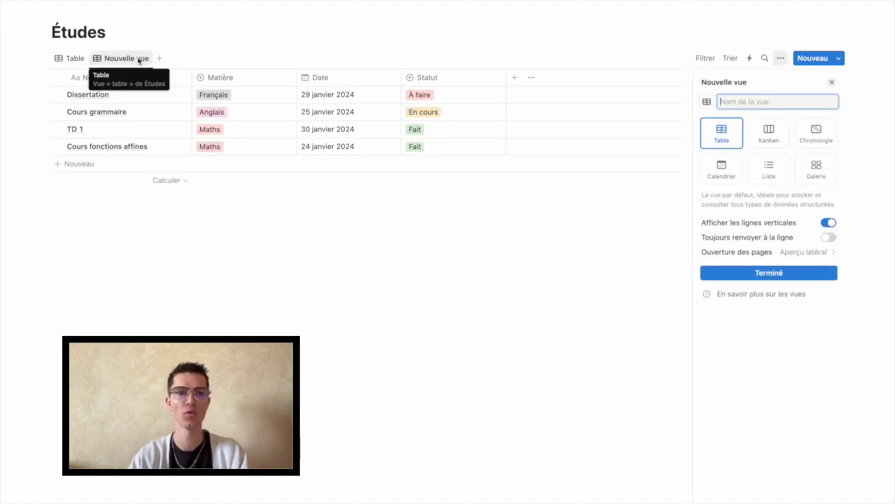
pyautogui.click(138, 59)
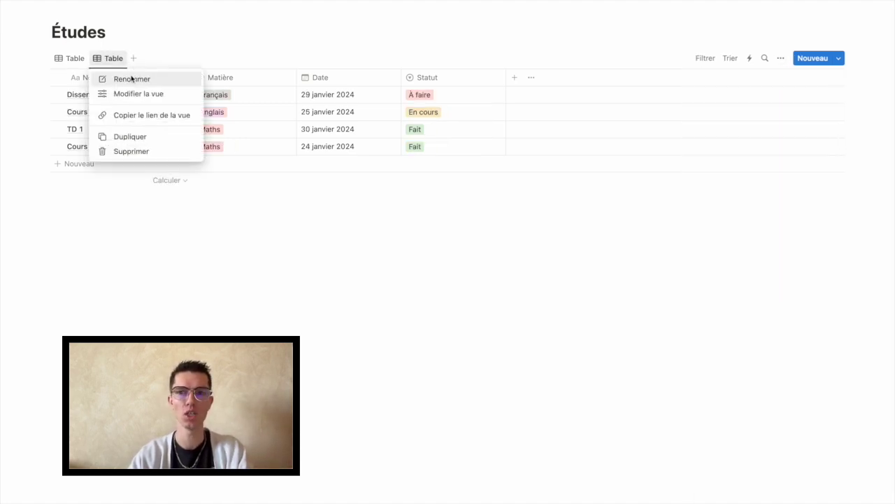
pyautogui.click(132, 78)
pyautogui.write('Par matière')
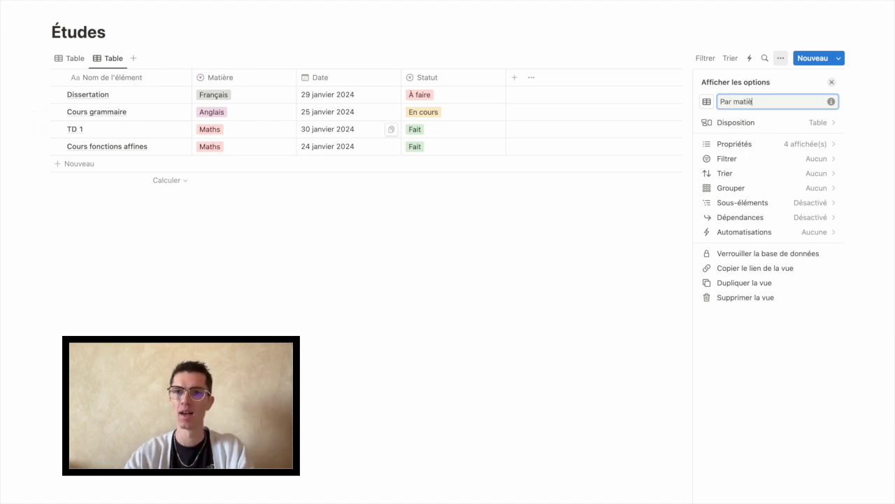
# Change the layout of the Par matière view to Kanban
pyautogui.click(726, 127)
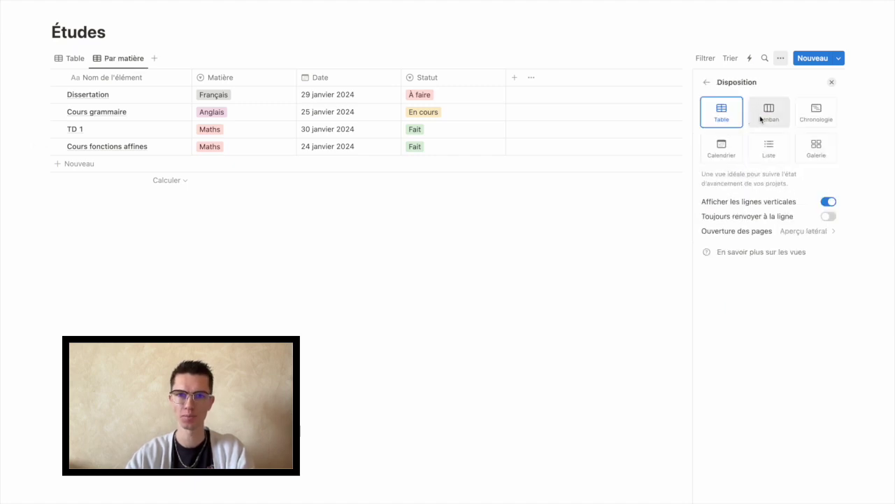
pyautogui.click(761, 119)
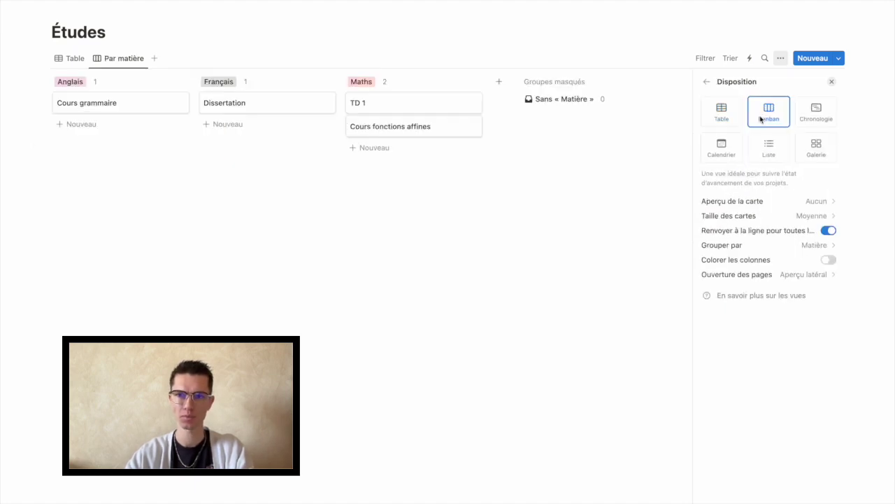
pyautogui.click(539, 208)
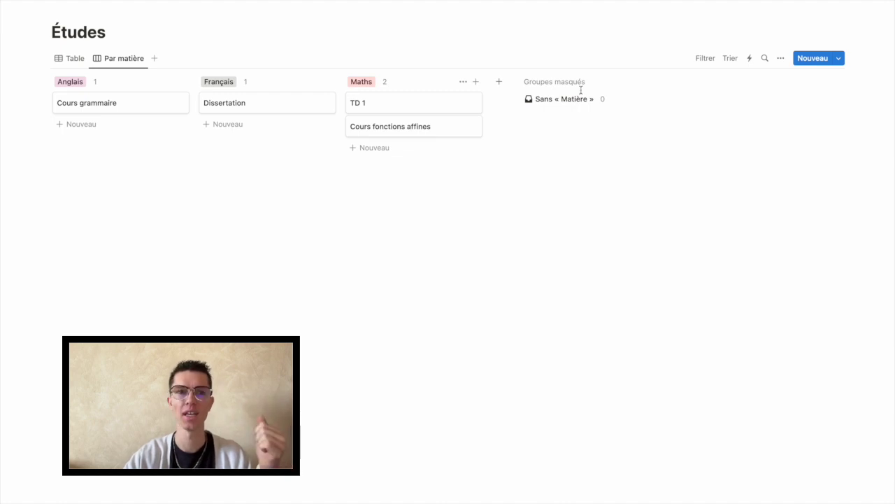
# Show the Date and Statut properties on the kanban cards and move the Maths column to the first place
pyautogui.click(781, 59)
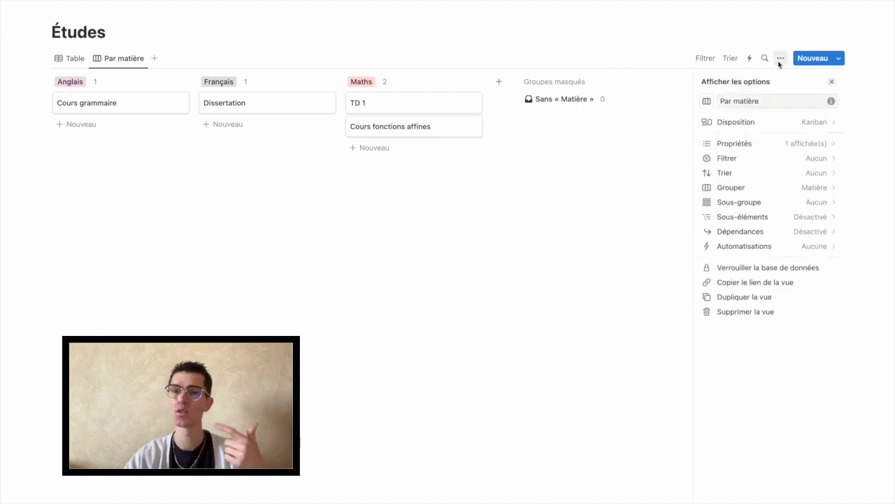
pyautogui.click(780, 143)
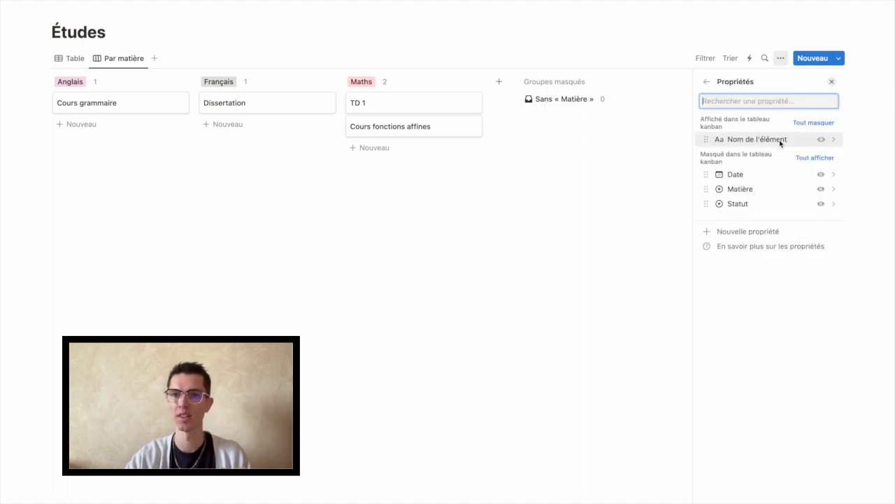
pyautogui.click(821, 174)
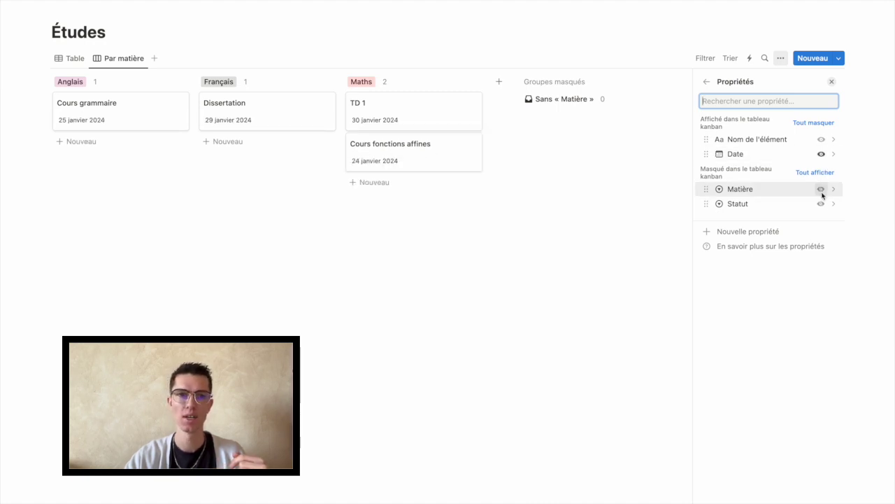
pyautogui.click(821, 203)
pyautogui.click(522, 258)
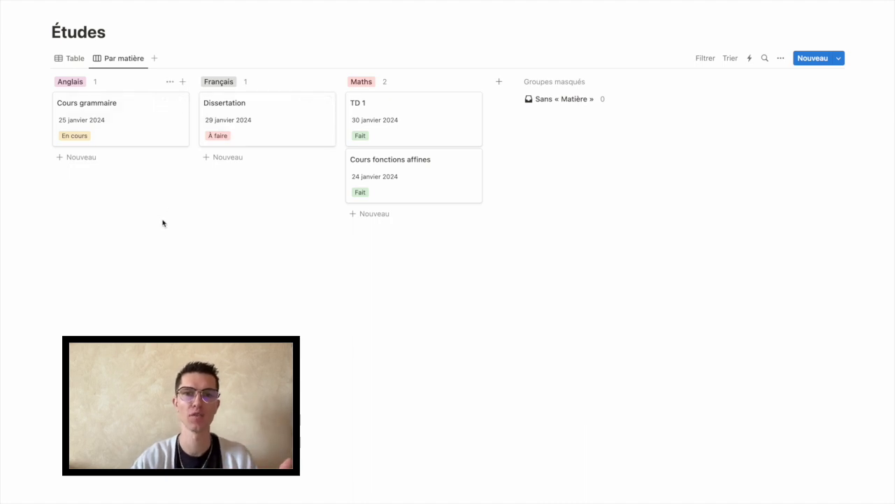
pyautogui.moveTo(401, 90); pyautogui.dragTo(161, 91)
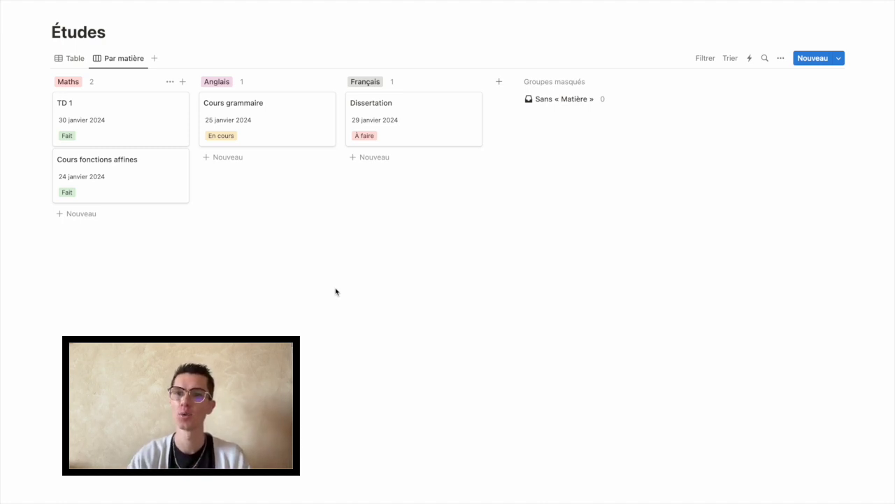
# Filter the Par matière view by Statut to show only En cours and À faire items
pyautogui.click(705, 59)
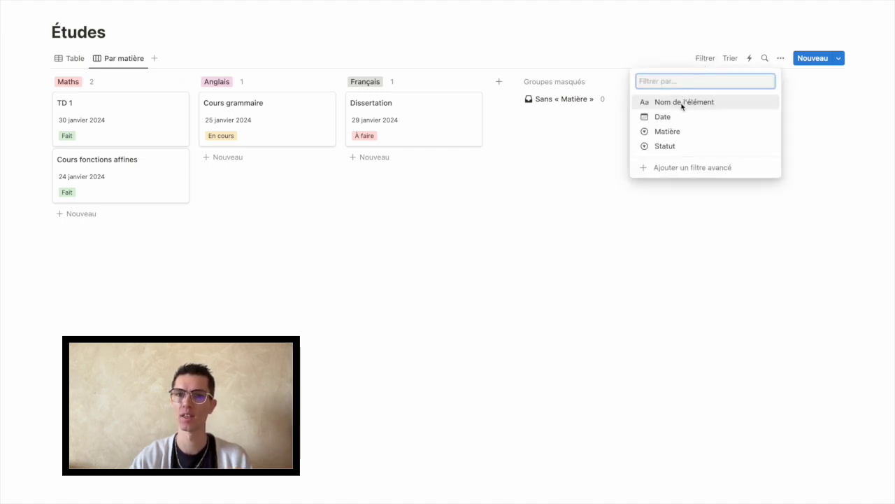
pyautogui.click(671, 146)
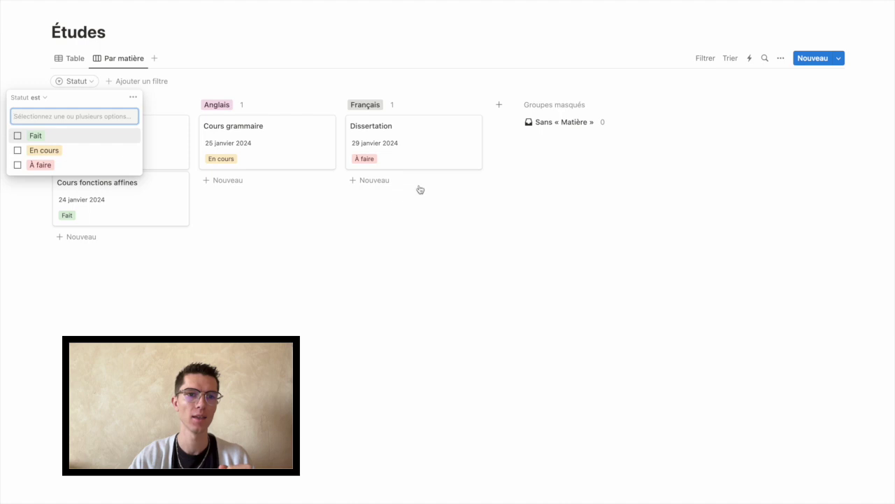
pyautogui.click(19, 150)
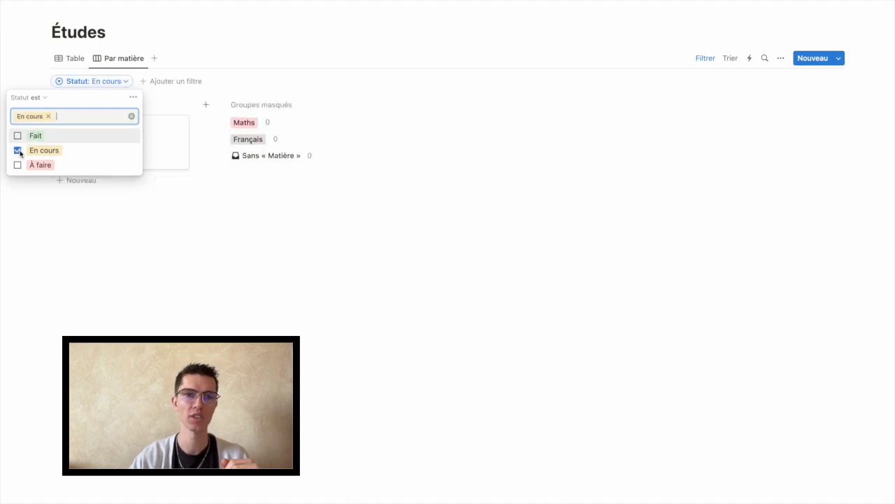
pyautogui.click(17, 165)
pyautogui.click(187, 280)
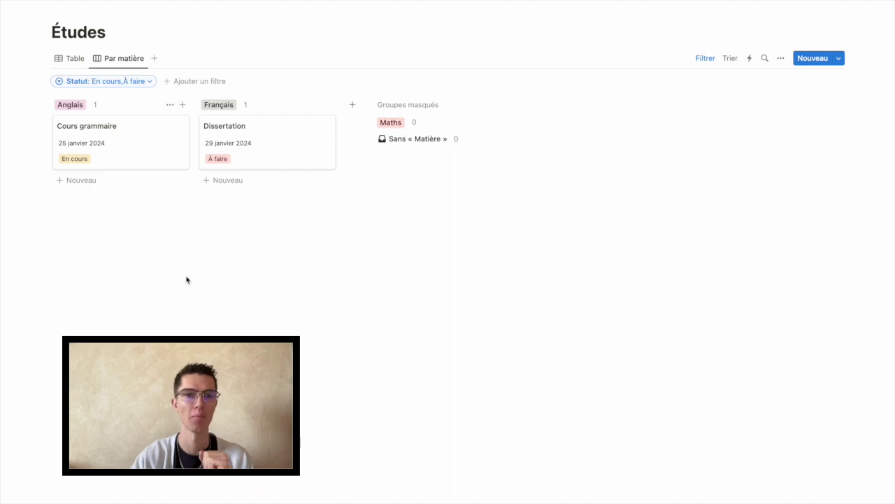
# Add a new Kanban view to the Études database and group it by Statut
pyautogui.click(155, 59)
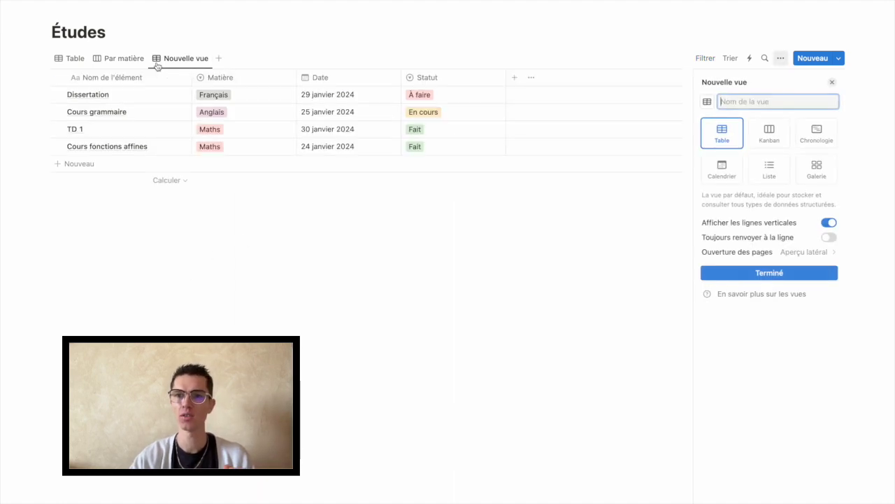
pyautogui.click(769, 134)
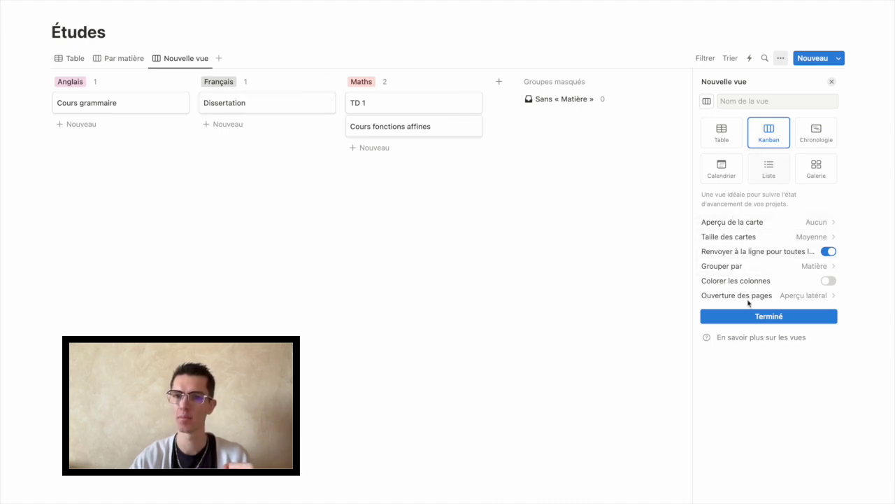
pyautogui.click(771, 265)
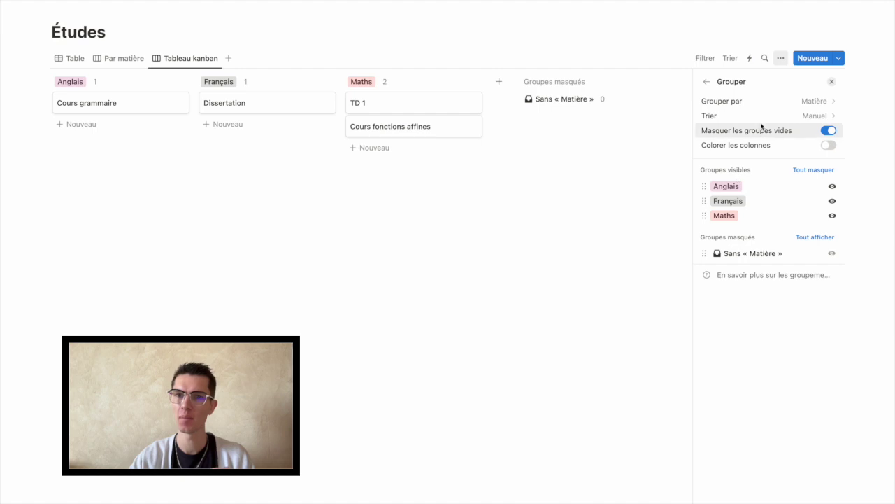
pyautogui.click(710, 104)
pyautogui.click(745, 166)
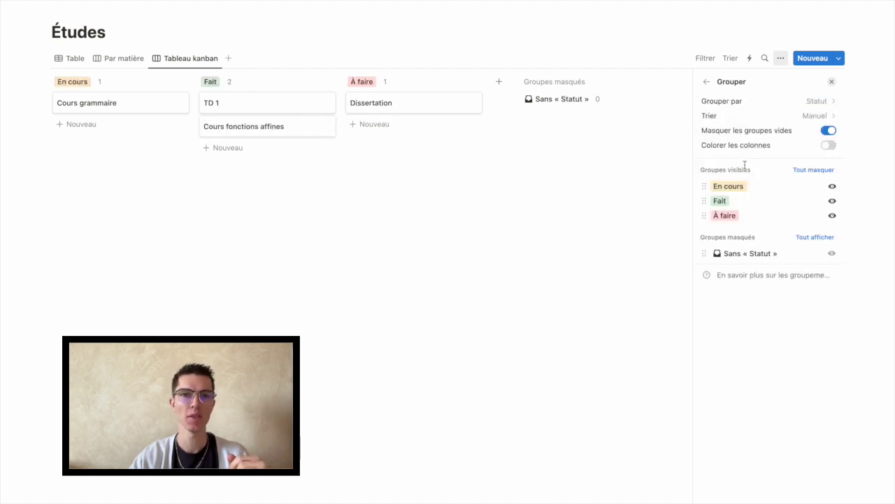
pyautogui.click(297, 204)
# Move the À faire column to first place and show the Matière and Date properties on the kanban cards
pyautogui.moveTo(406, 76); pyautogui.dragTo(162, 79)
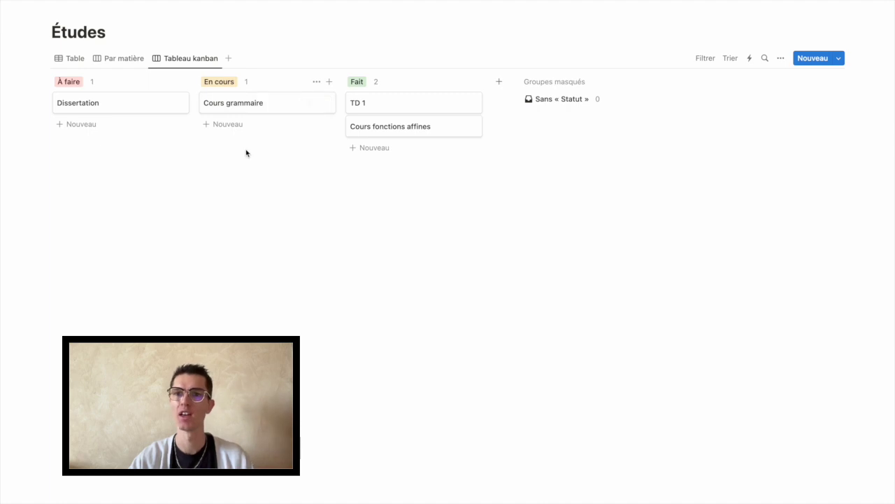
pyautogui.click(781, 59)
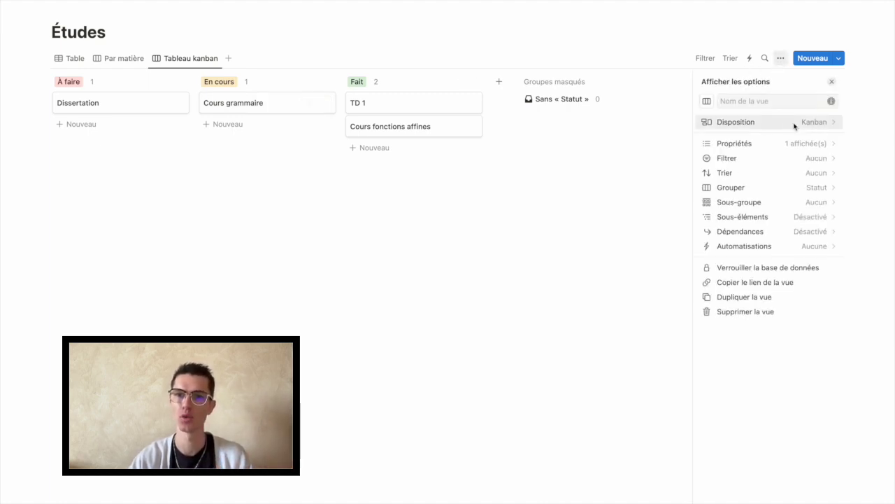
pyautogui.click(793, 144)
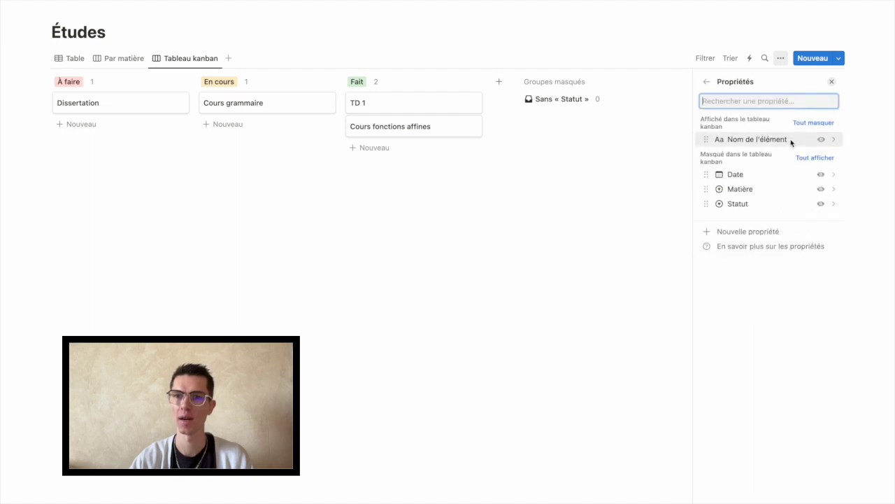
pyautogui.click(822, 189)
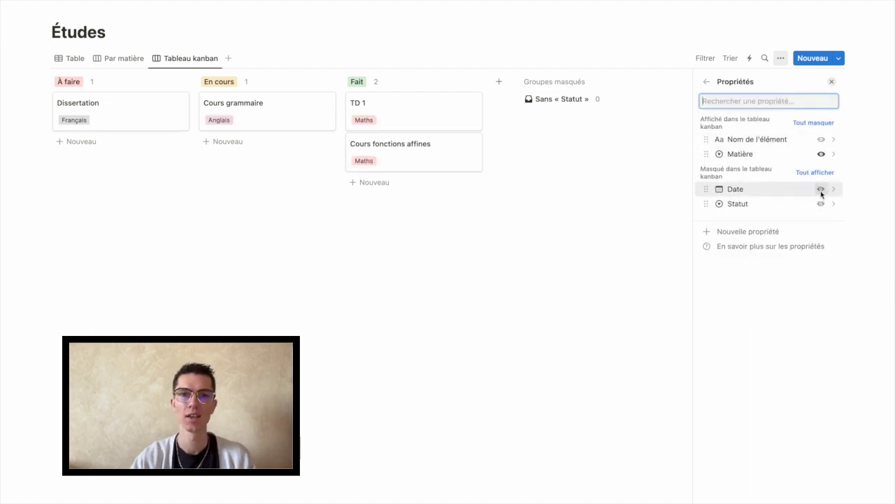
pyautogui.click(822, 189)
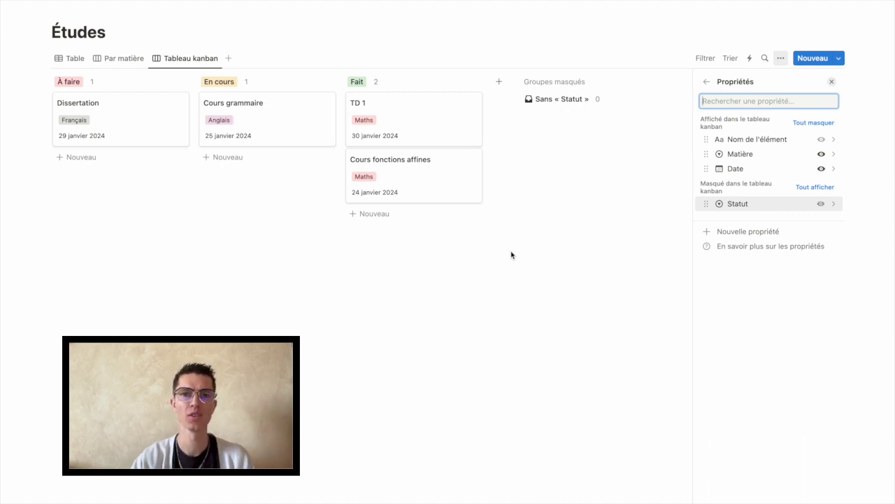
pyautogui.click(534, 189)
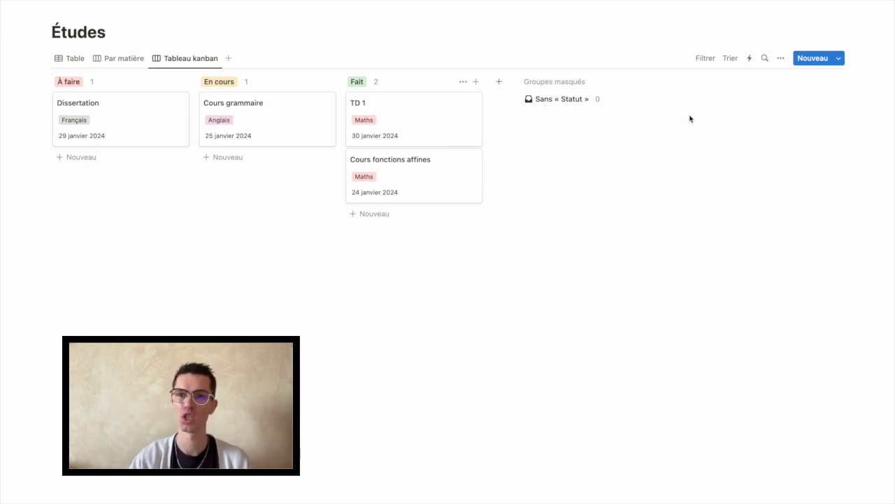
# Sort the status kanban view by Date in ascending order
pyautogui.click(730, 58)
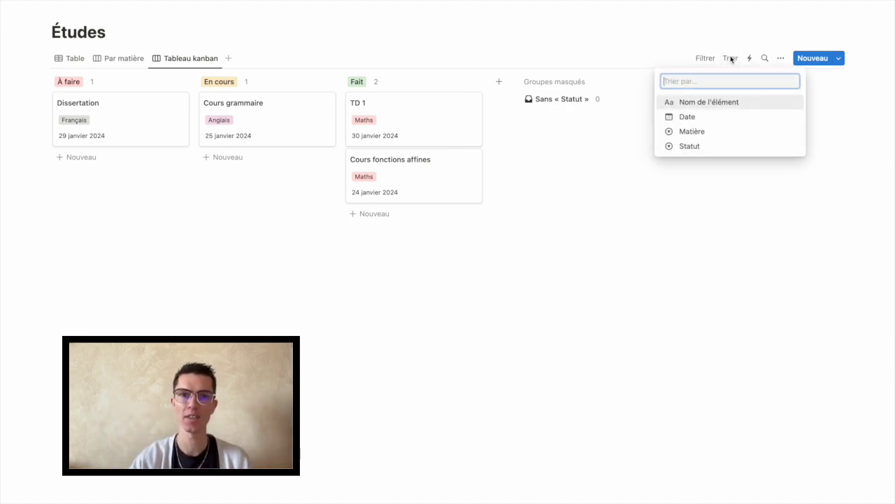
pyautogui.click(708, 116)
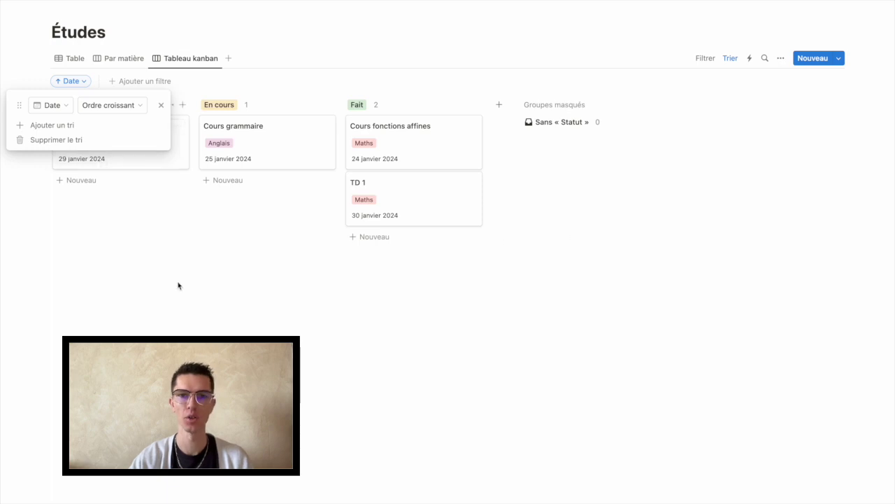
pyautogui.click(101, 302)
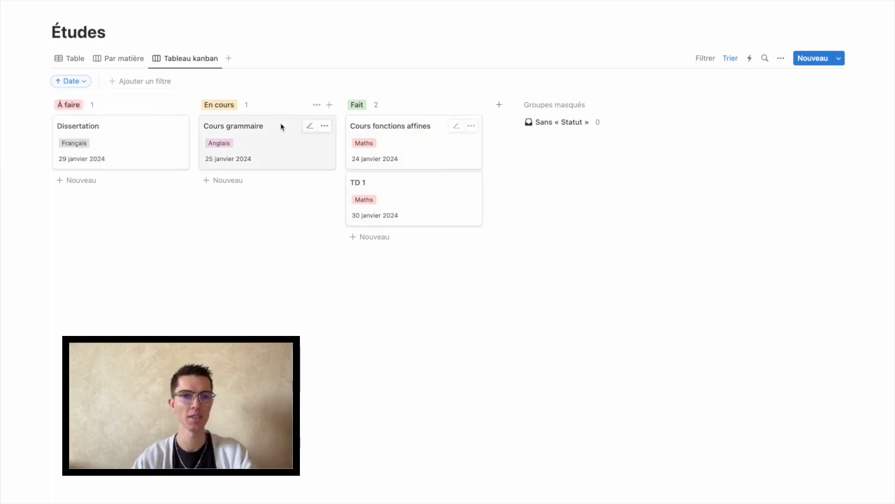
# Add an "Exercice équations" card under À faire with Matière Maths and the date 24 janvier 2024
pyautogui.click(128, 183)
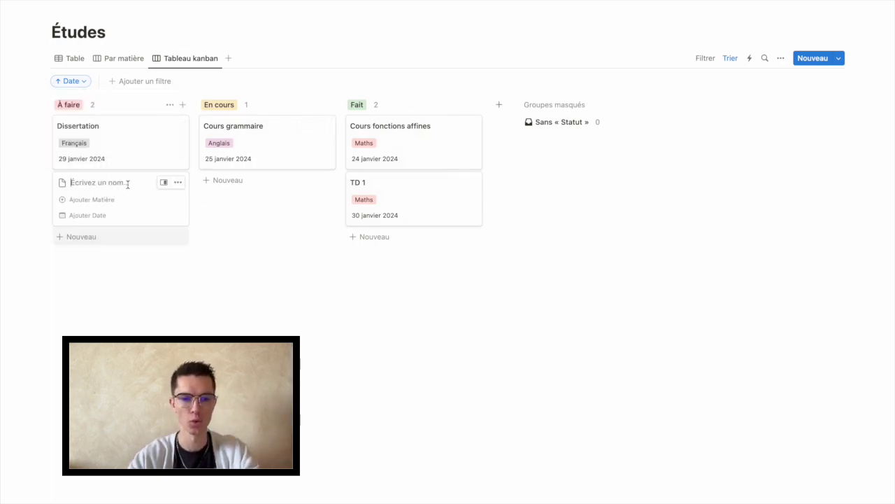
pyautogui.write('Exercice équations')
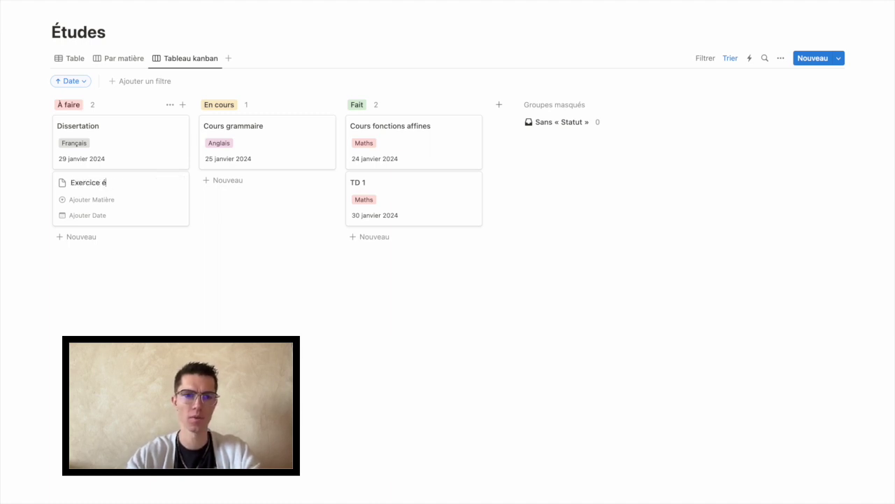
pyautogui.click(77, 199)
pyautogui.click(89, 234)
pyautogui.click(97, 217)
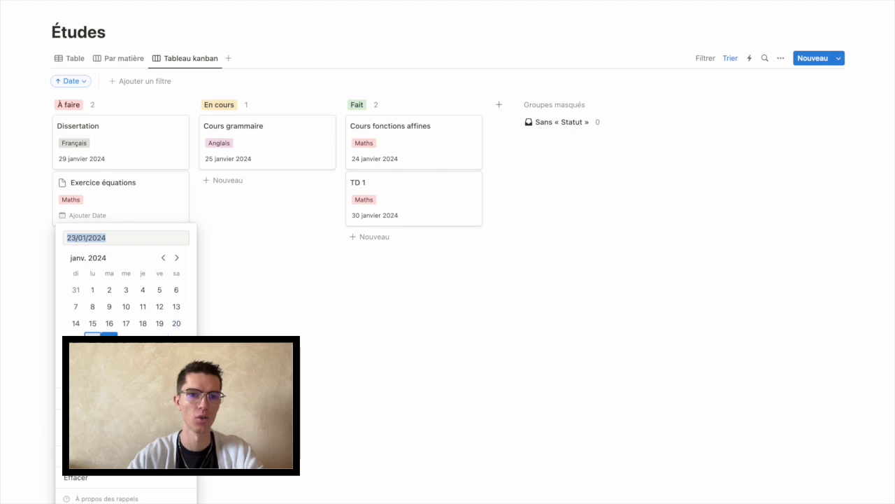
pyautogui.click(126, 340)
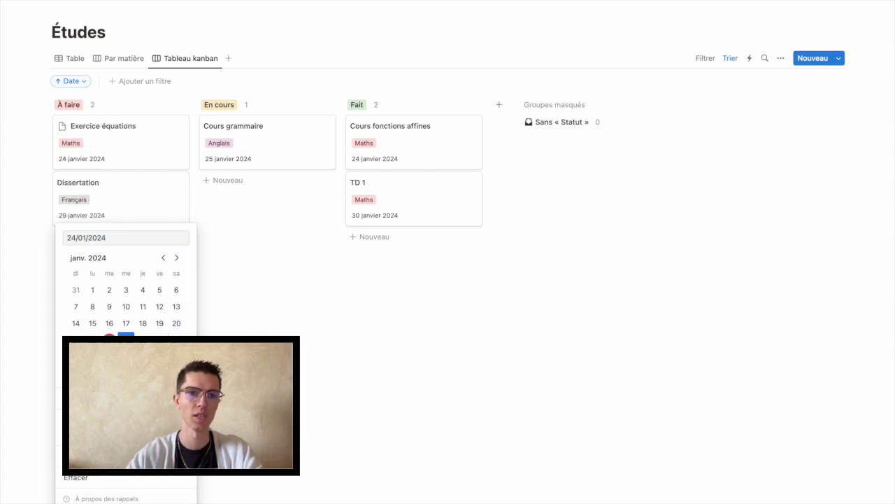
pyautogui.click(258, 294)
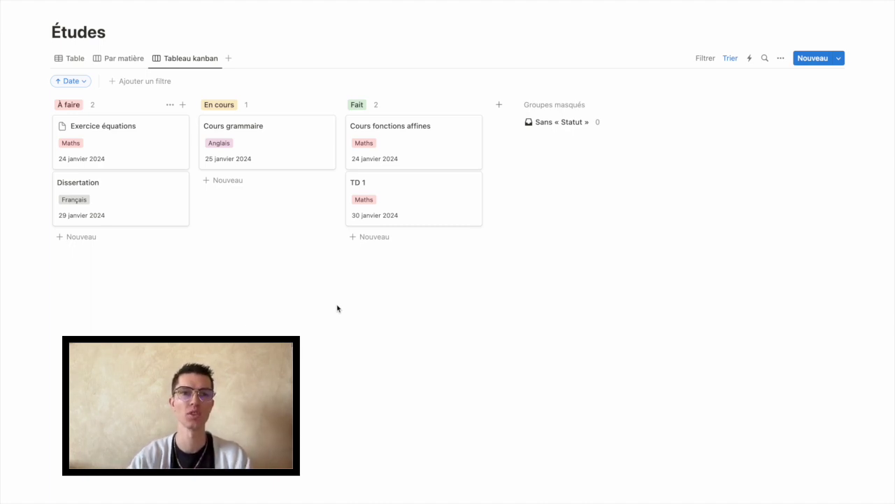
# Rename the status kanban view to "TO DO"
pyautogui.click(190, 59)
pyautogui.click(203, 76)
pyautogui.write('TO DO')
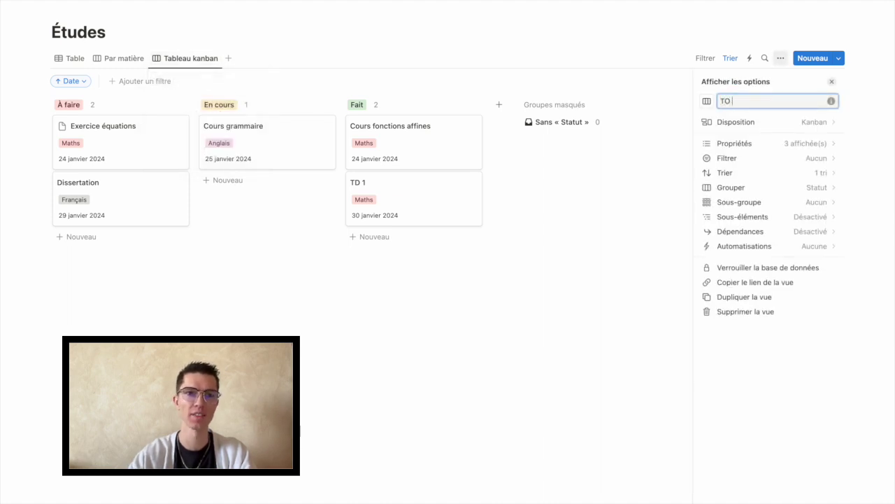
pyautogui.click(241, 223)
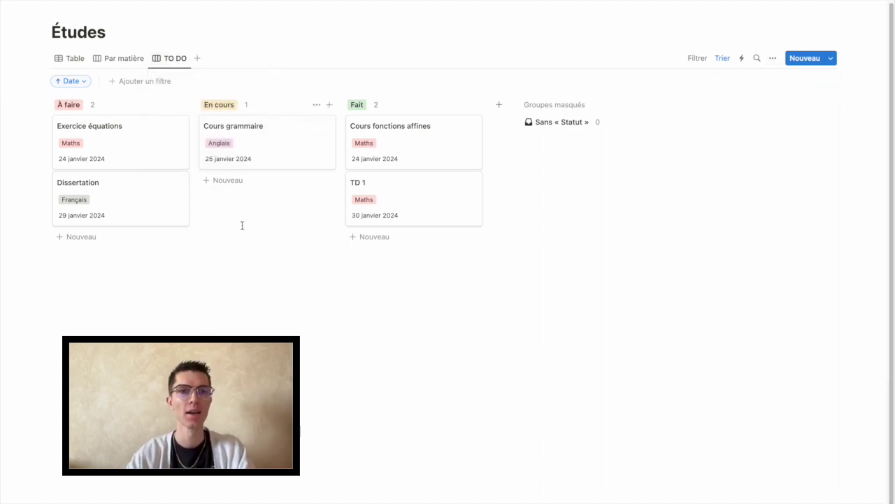
# Add a Calendrier view to the Études database and look over the January 2024 entries
pyautogui.click(199, 61)
pyautogui.click(721, 169)
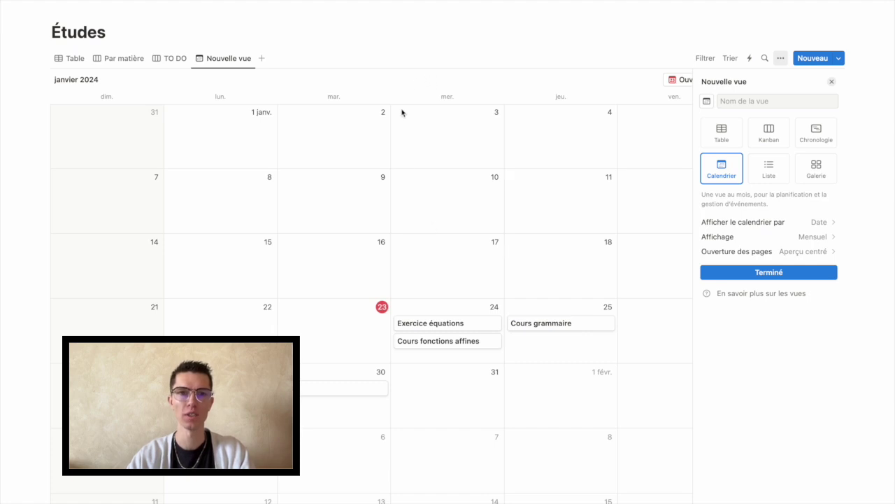
pyautogui.click(354, 92)
pyautogui.scroll(-1, 355, 93)
pyautogui.scroll(-1, 424, 150)
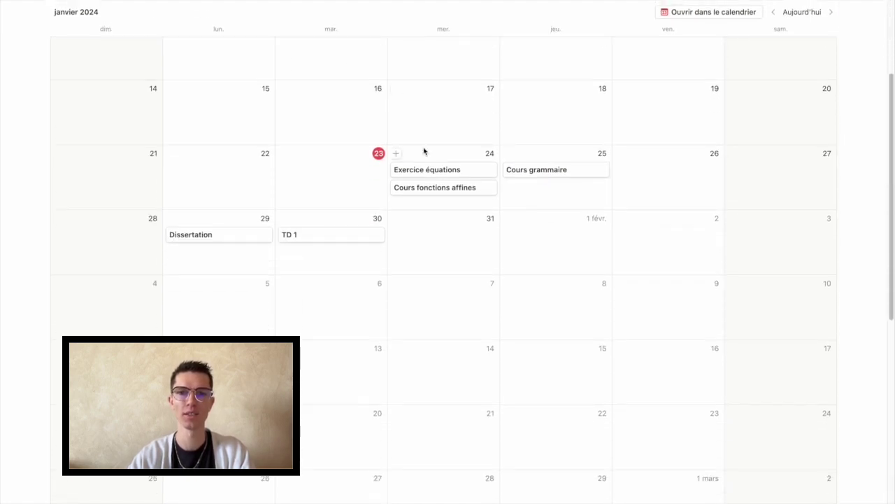
pyautogui.scroll(1, 424, 149)
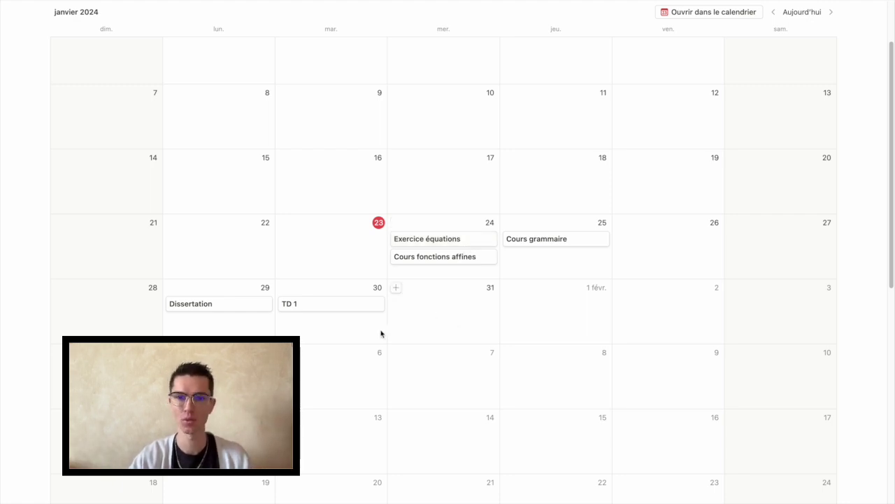
pyautogui.scroll(3, 326, 312)
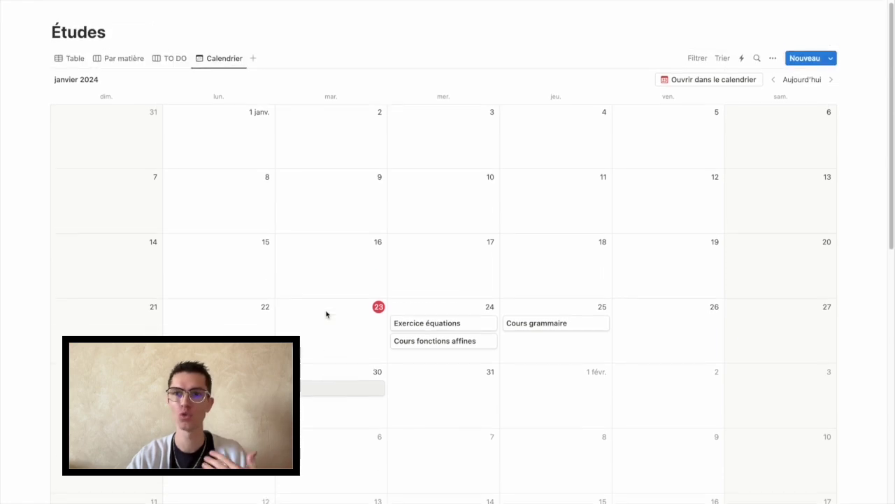
# Show the Matière and Statut properties on the calendar entries
pyautogui.click(773, 58)
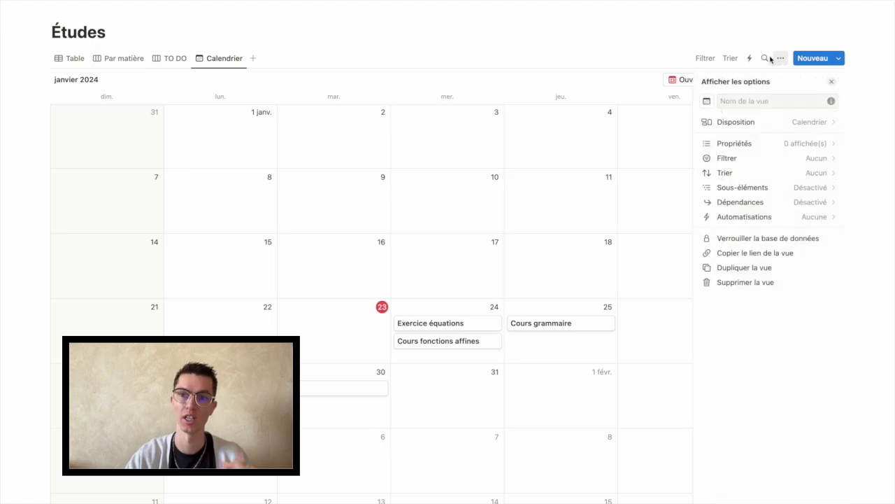
pyautogui.click(754, 147)
pyautogui.click(821, 154)
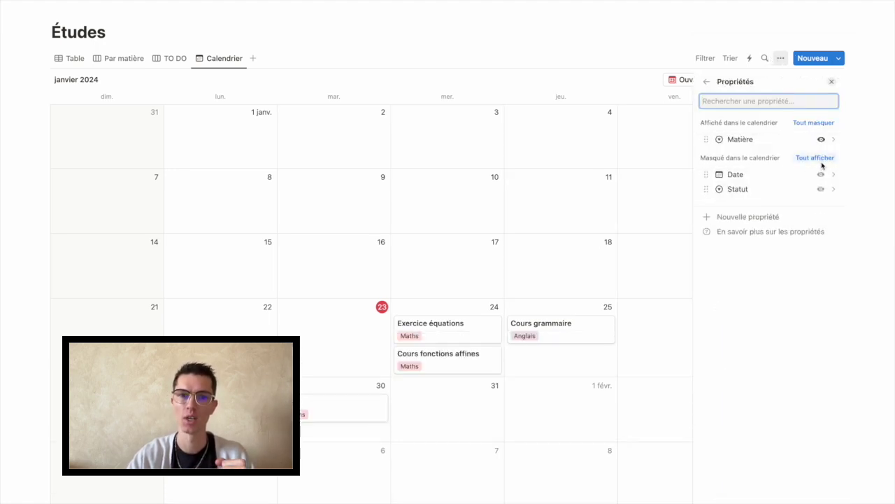
pyautogui.click(821, 188)
pyautogui.click(556, 196)
# Reschedule Cours fonctions affines to 1 février in the calendar
pyautogui.scroll(-3, 555, 196)
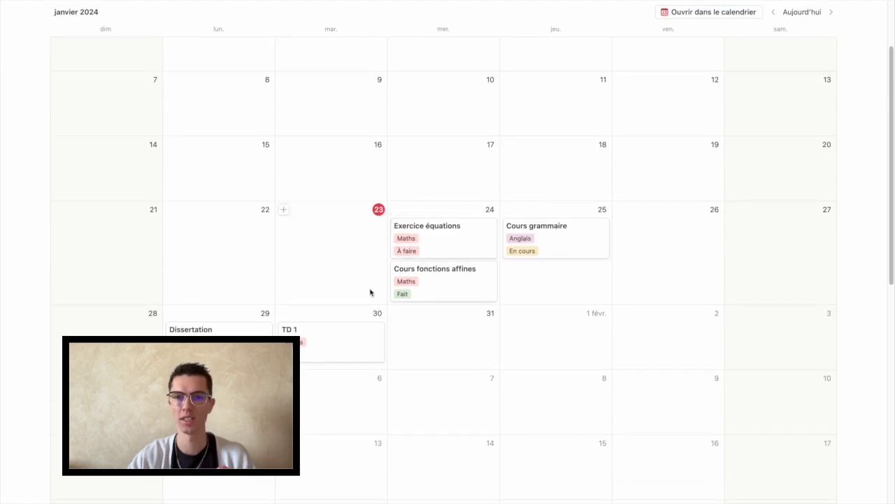
pyautogui.moveTo(443, 291); pyautogui.dragTo(566, 346)
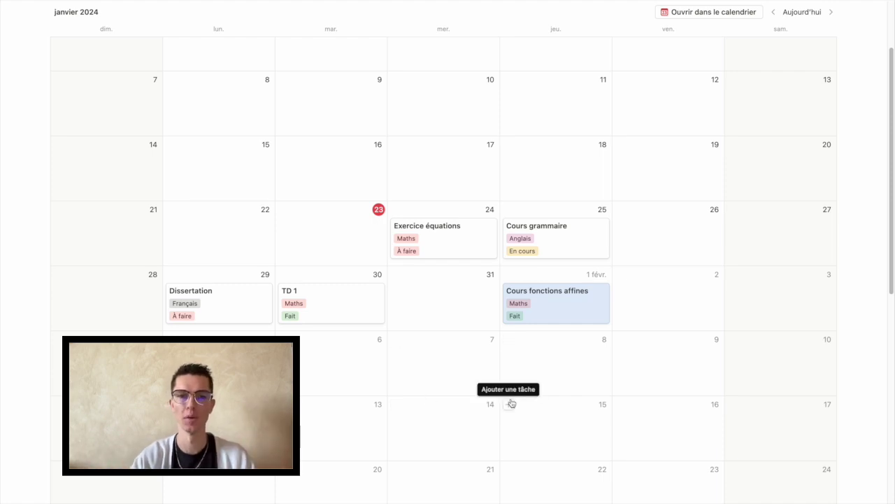
pyautogui.scroll(3, 237, 173)
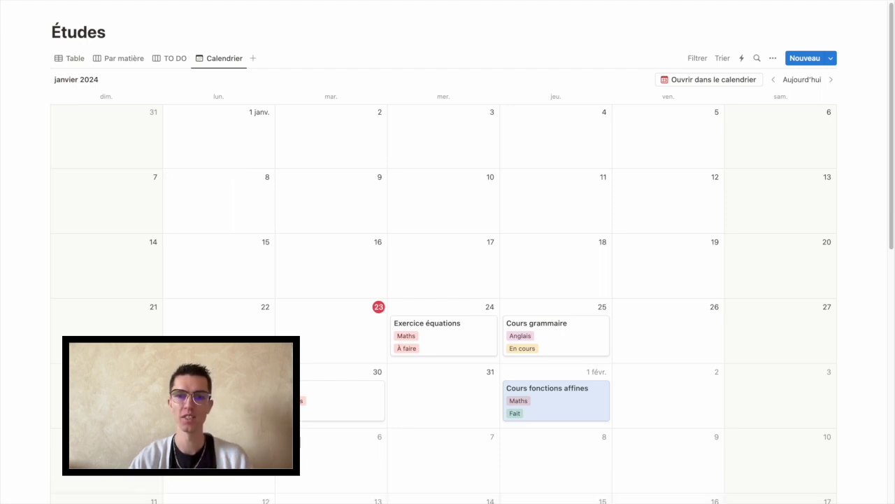
# Open the Cours fonctions affines page, write "chapitre 1" in its body and turn that line into a Titre 1 heading
pyautogui.click(580, 405)
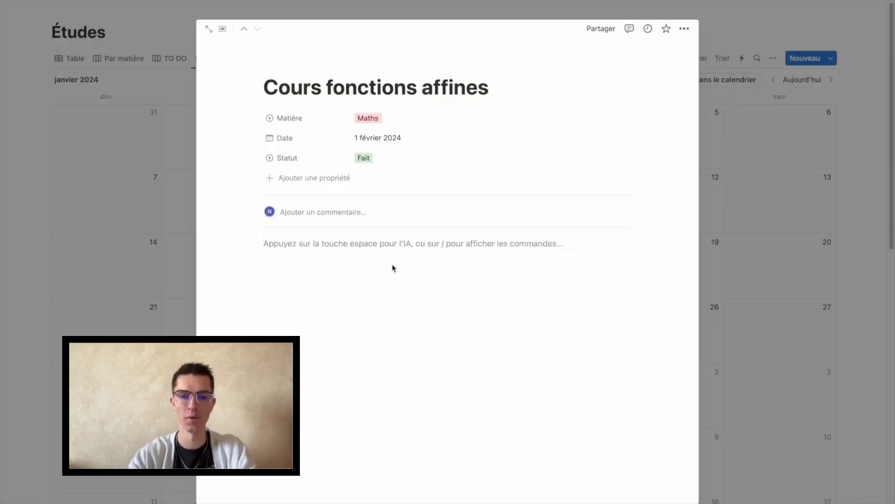
pyautogui.write('chapitre 1')
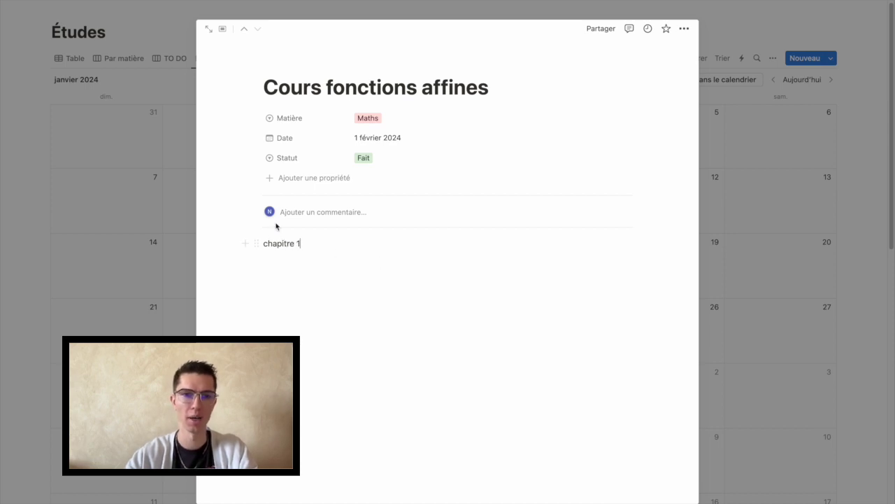
pyautogui.click(256, 243)
pyautogui.moveTo(214, 212)
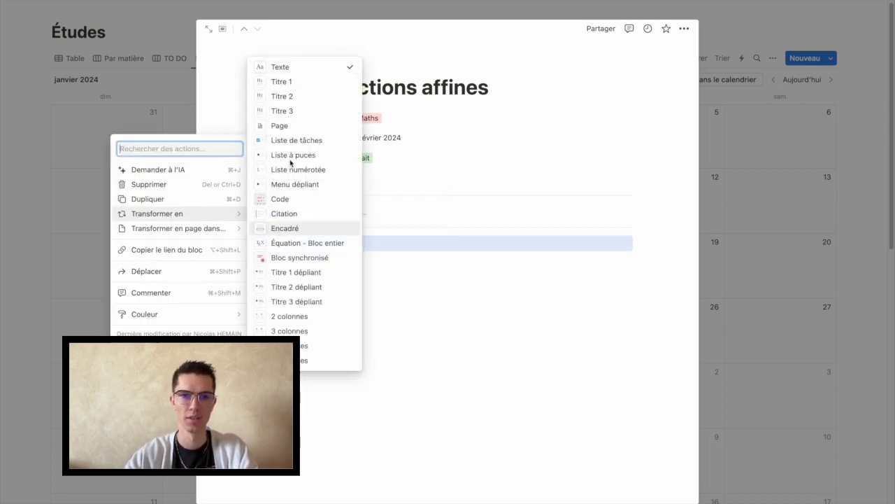
pyautogui.click(310, 82)
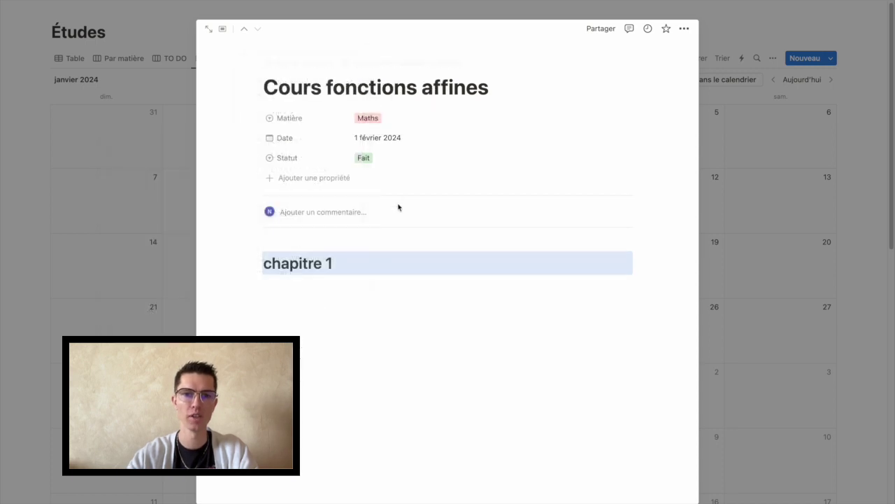
# Add the text lines "dezf" and "gre" below the chapitre 1 heading
pyautogui.click(379, 261)
pyautogui.press('Return')
pyautogui.write('dezf')
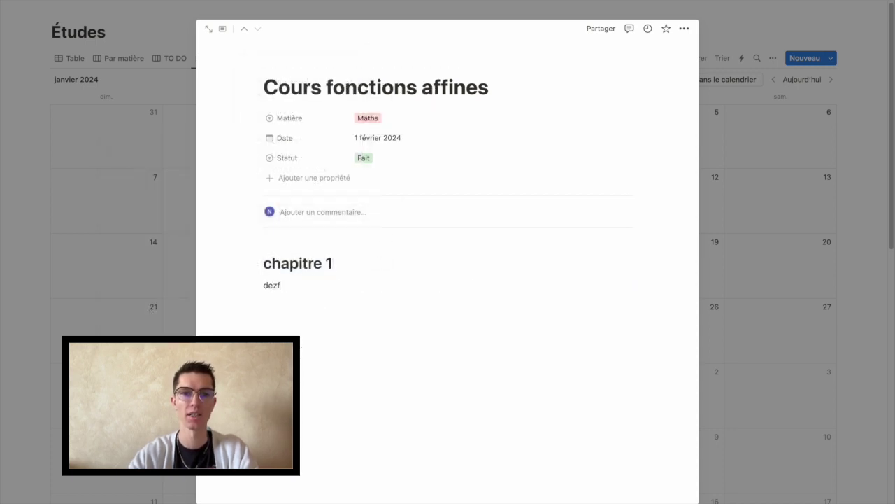
pyautogui.press('Return')
pyautogui.write('gre')
pyautogui.press('Return')
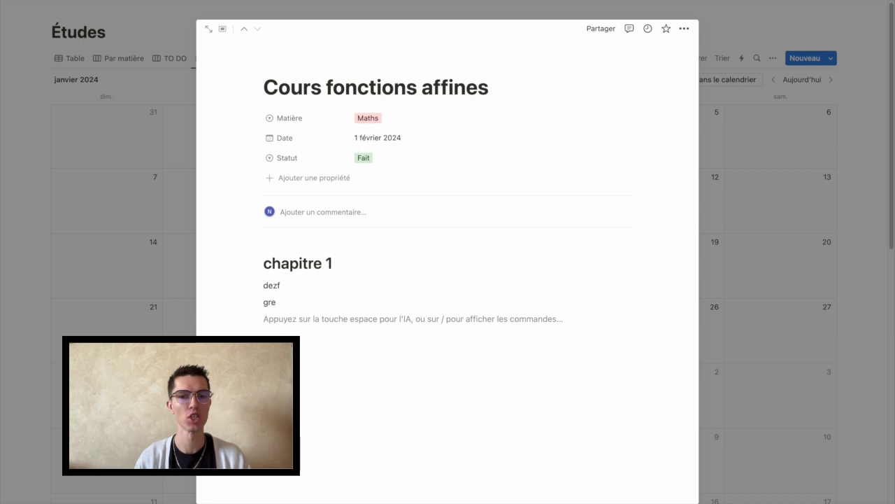